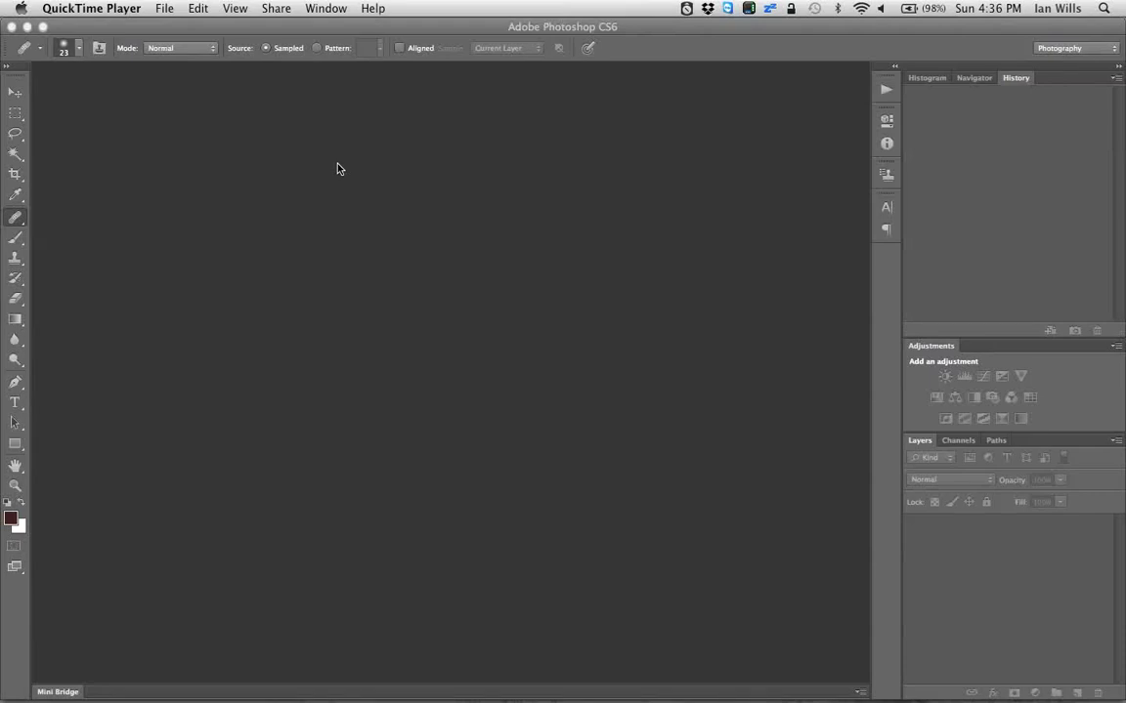
Open the 1631 × 1080 sunset-over-frozen-lake JPEG from Downloads in Photoshop.
{"action": "left_click", "coordinate": [337, 169]}
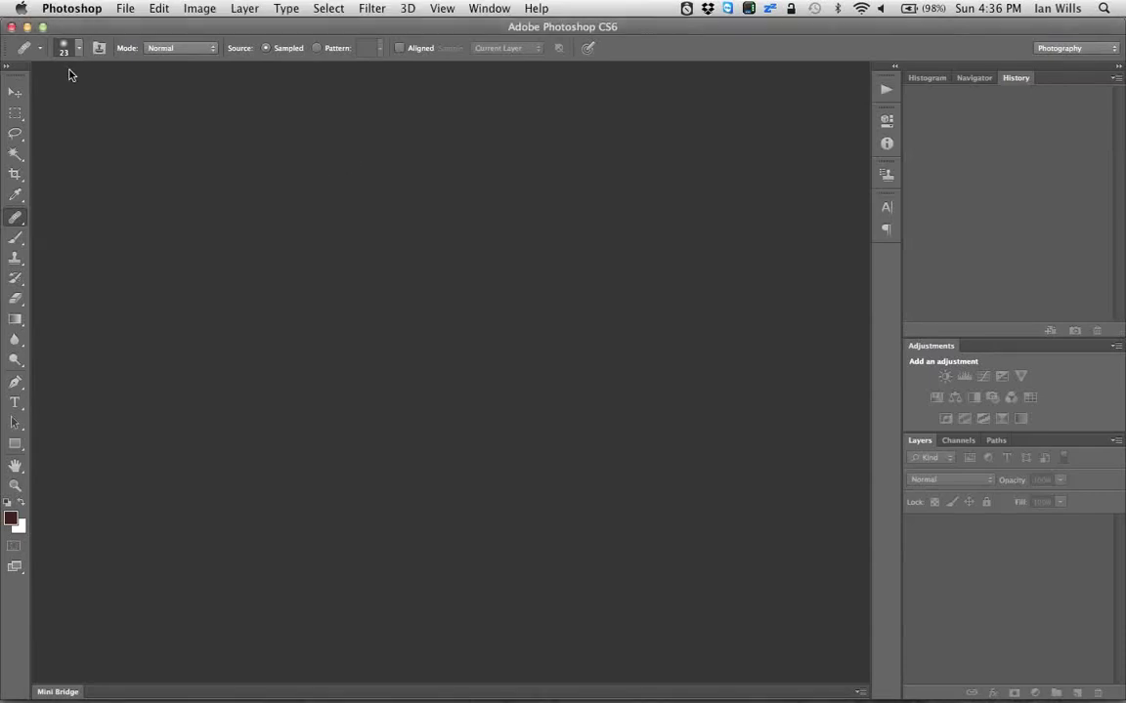
{"action": "left_click", "coordinate": [125, 8]}
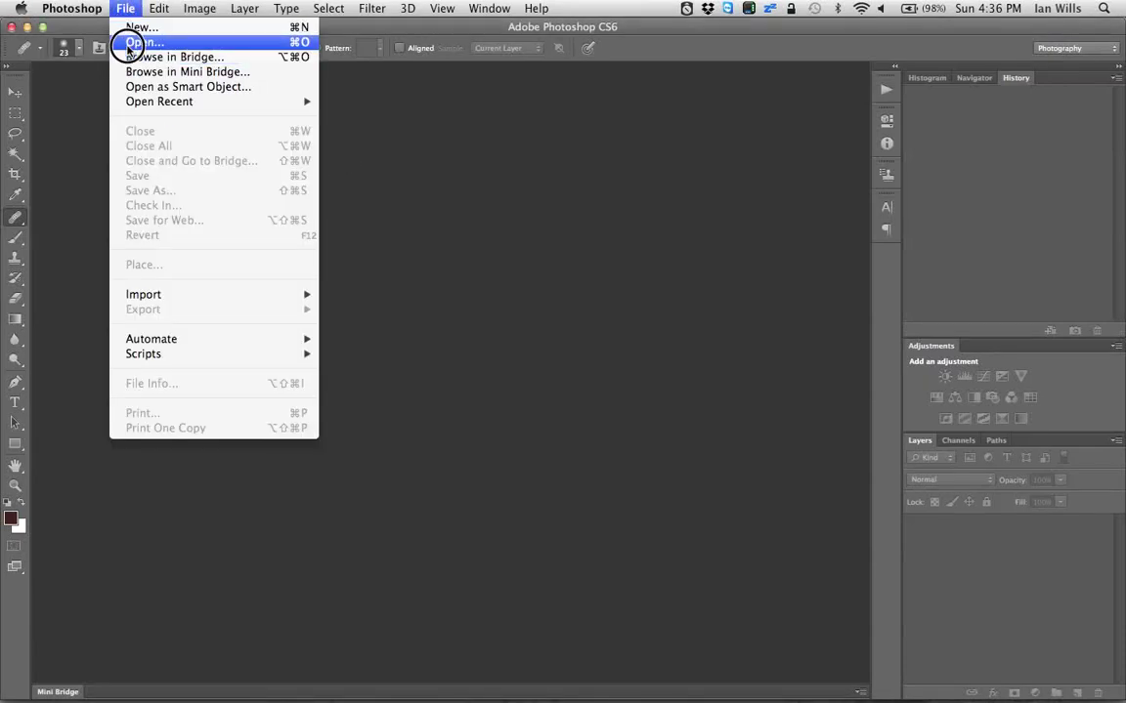
{"action": "left_click", "coordinate": [118, 43]}
{"action": "left_click", "coordinate": [402, 125]}
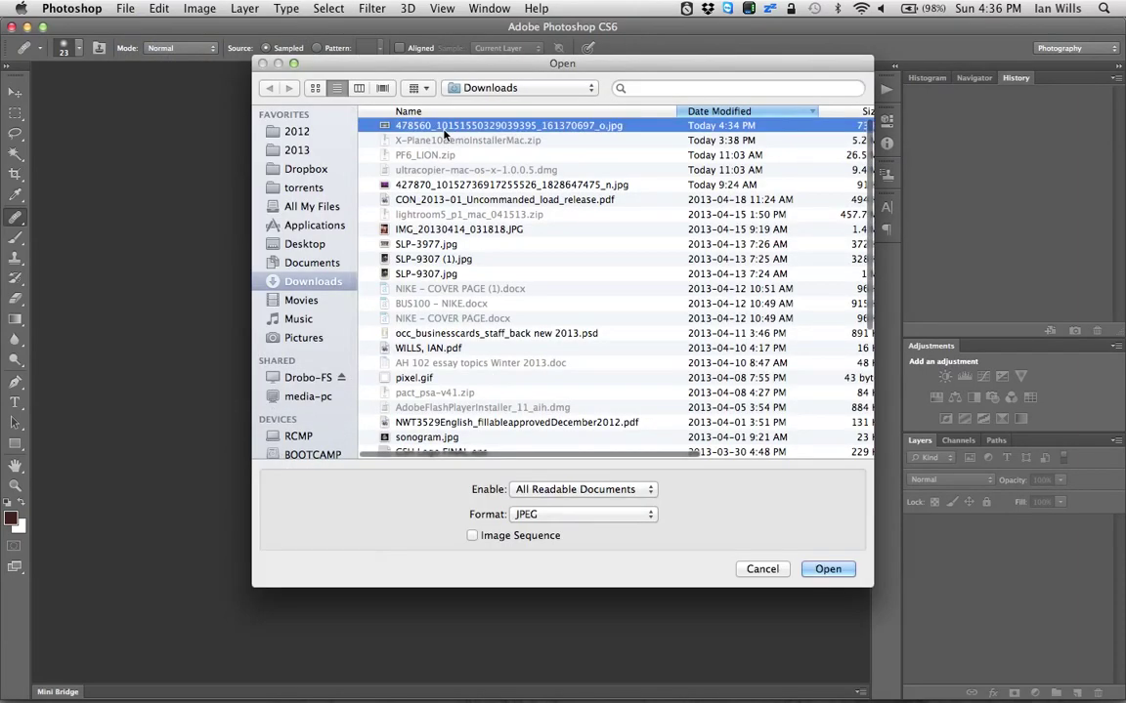
{"action": "left_click", "coordinate": [842, 571]}
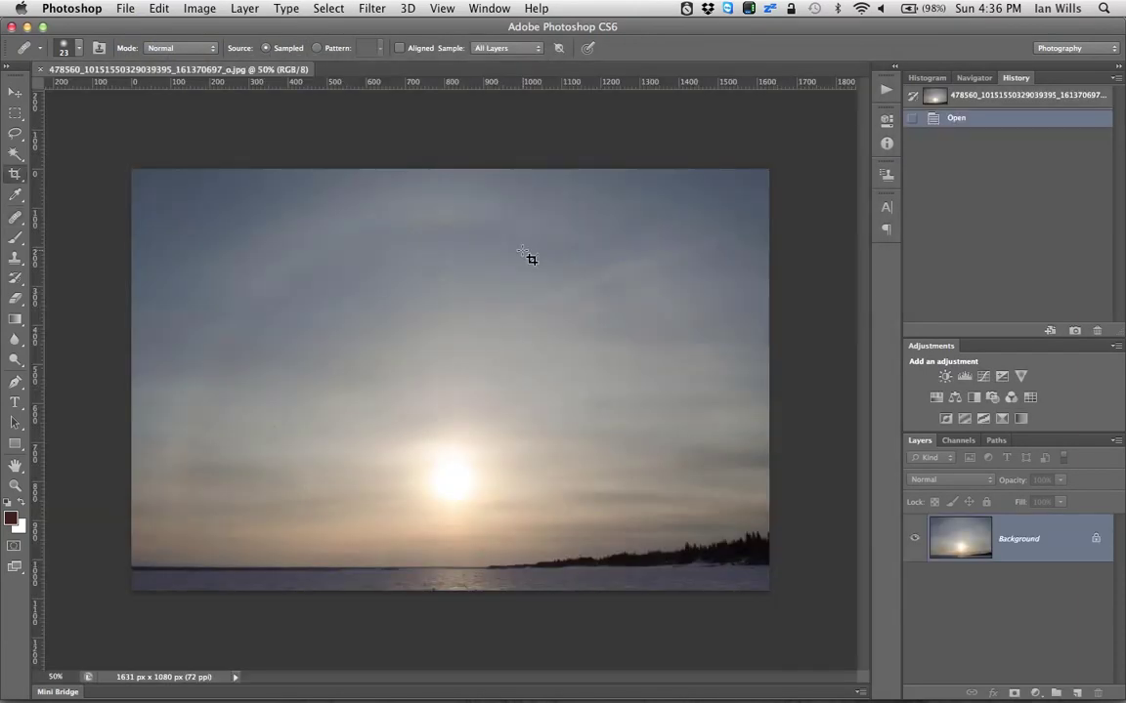
Level the horizon with the Crop tool's straighten, commit the 1602 × 1068 crop, and create 'Background copy'.
{"action": "key", "text": "c"}
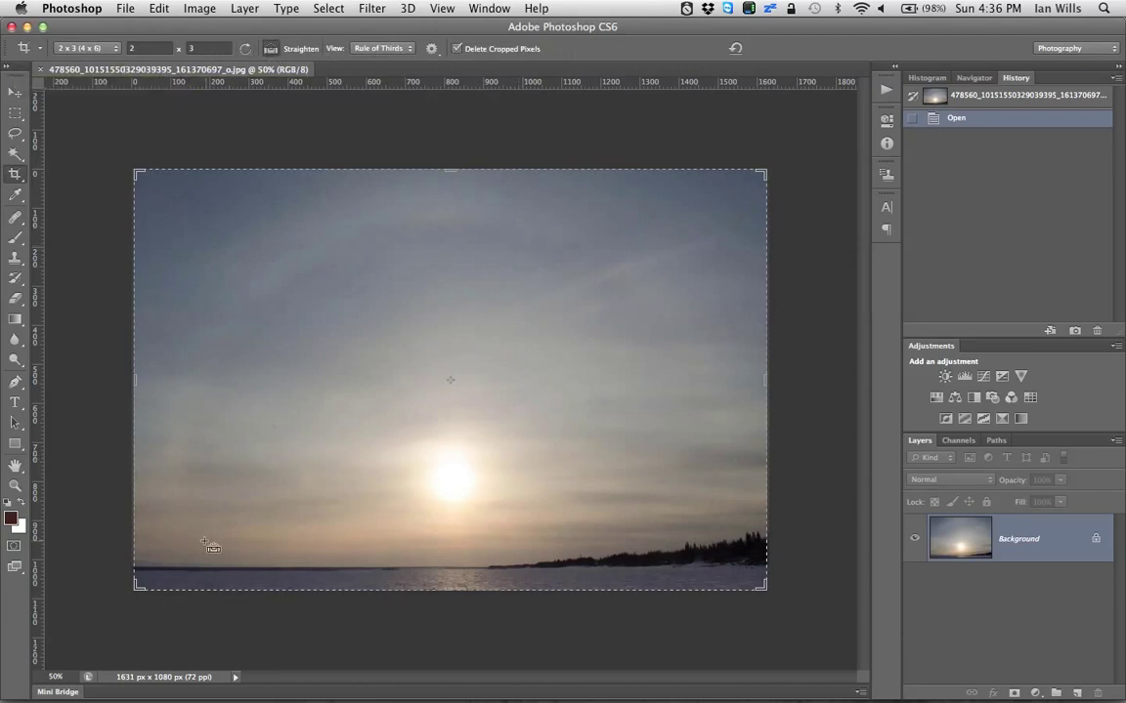
{"action": "left_click_drag", "start_coordinate": [140, 568], "coordinate": [662, 569]}
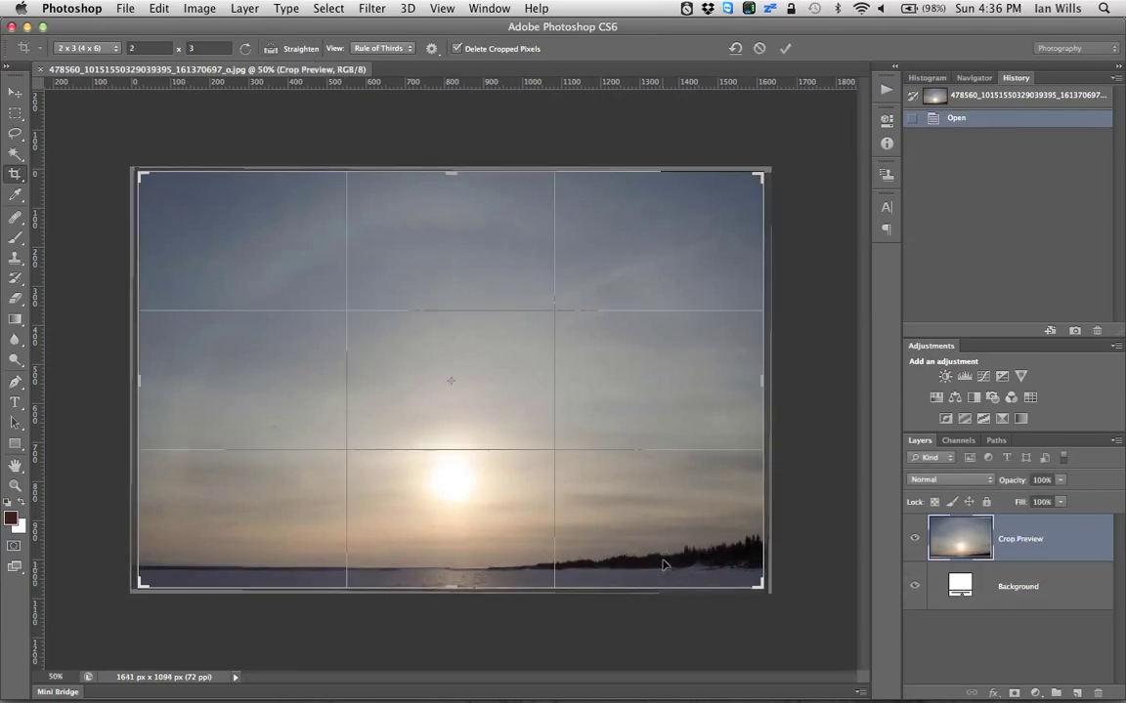
{"action": "key", "text": "Return"}
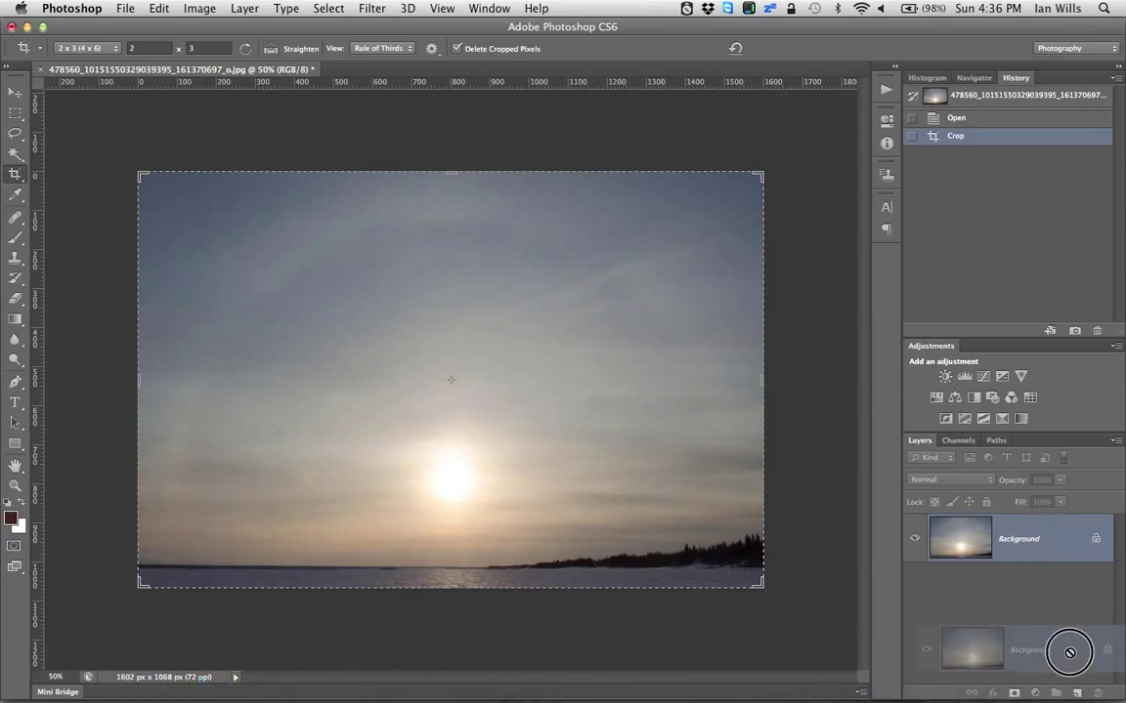
{"action": "left_click_drag", "start_coordinate": [1043, 539], "coordinate": [1076, 693]}
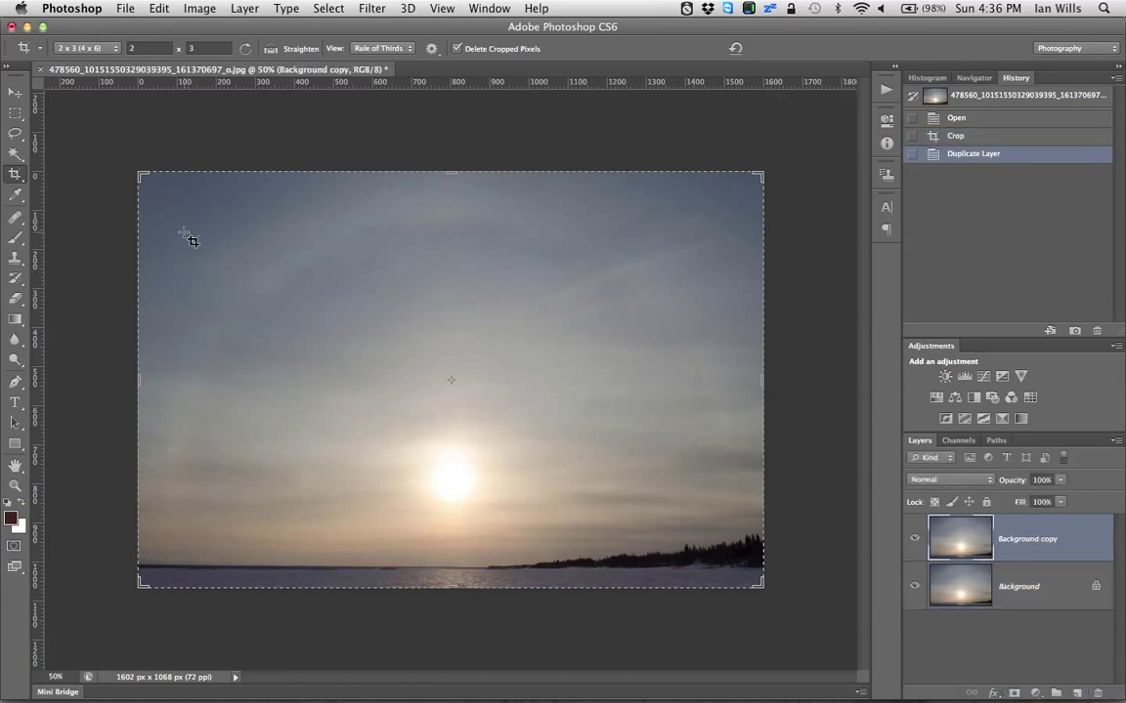
{"action": "left_click", "coordinate": [14, 112]}
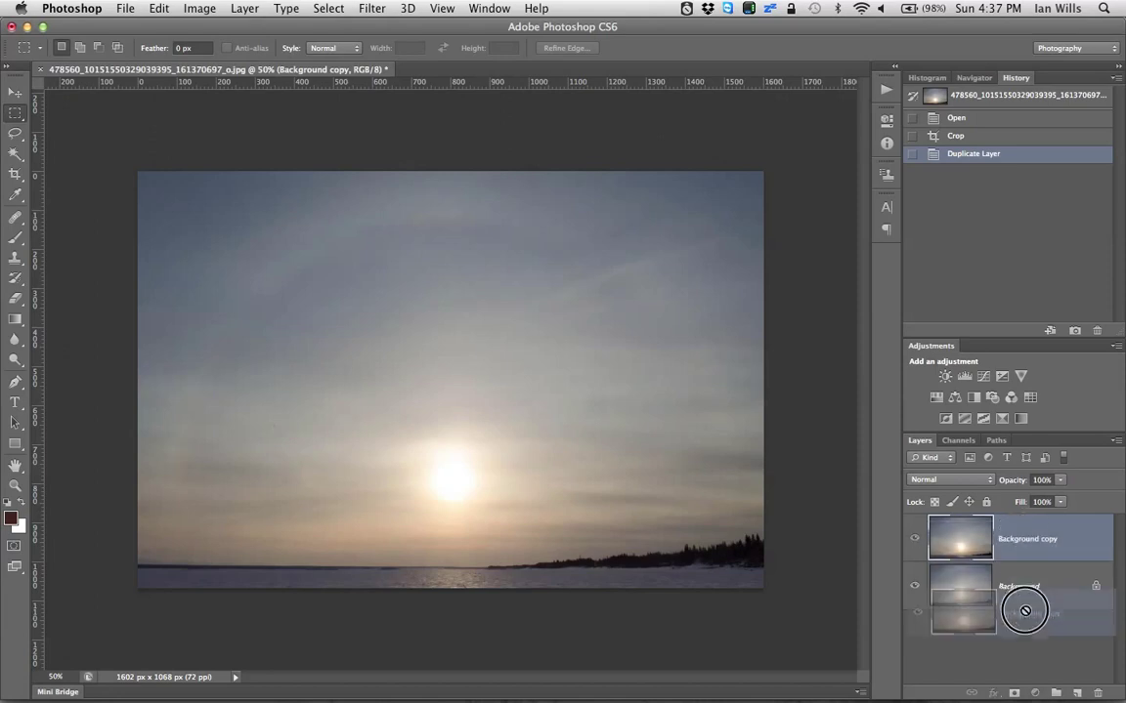
Add a Curves 1 layer and drag RGB curve points down for darker shadows and midtones.
{"action": "left_click", "coordinate": [1033, 692]}
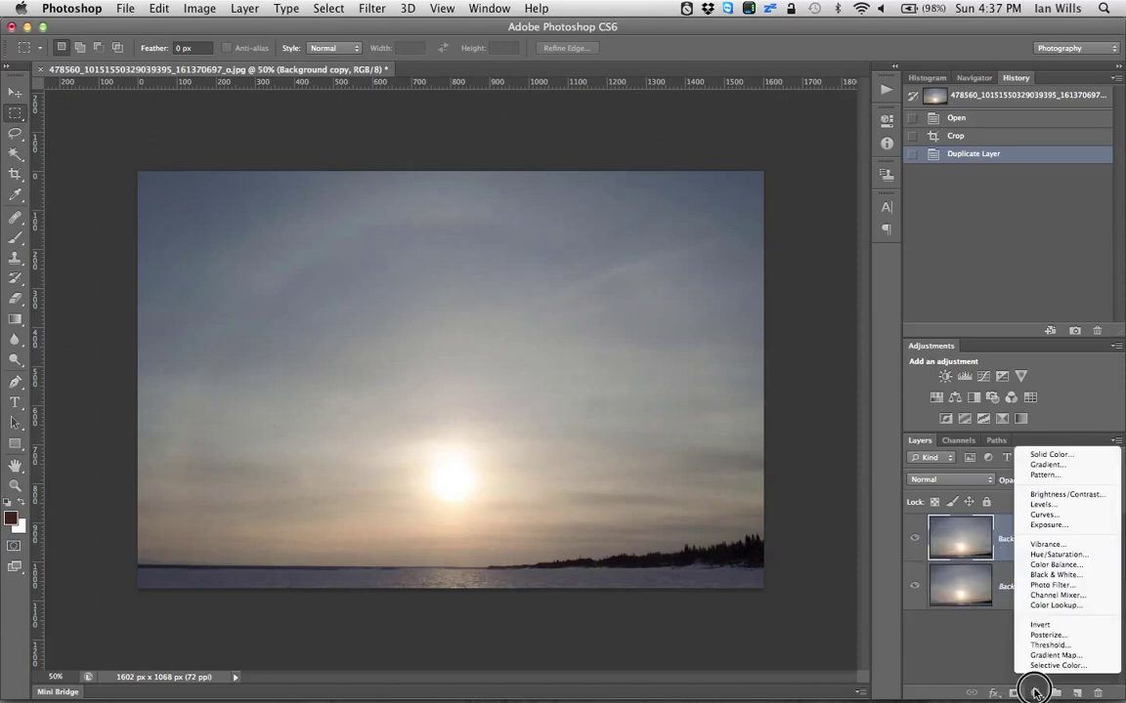
{"action": "left_click", "coordinate": [1037, 515]}
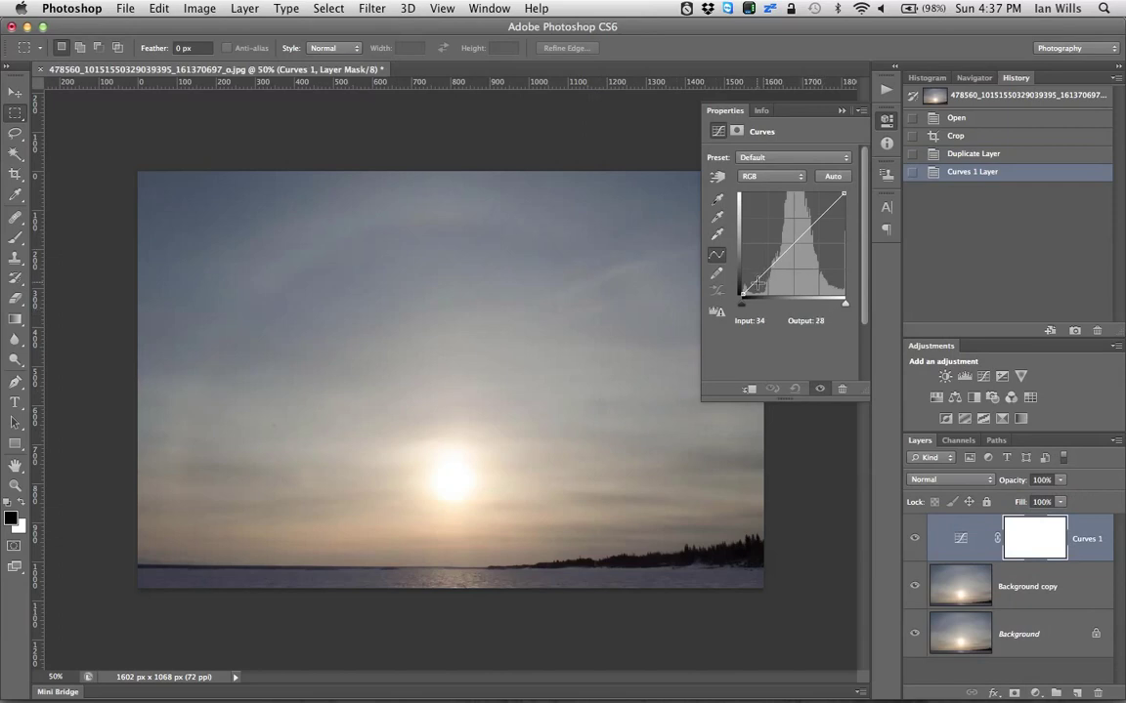
{"action": "left_click", "coordinate": [755, 281]}
{"action": "left_click", "coordinate": [821, 221]}
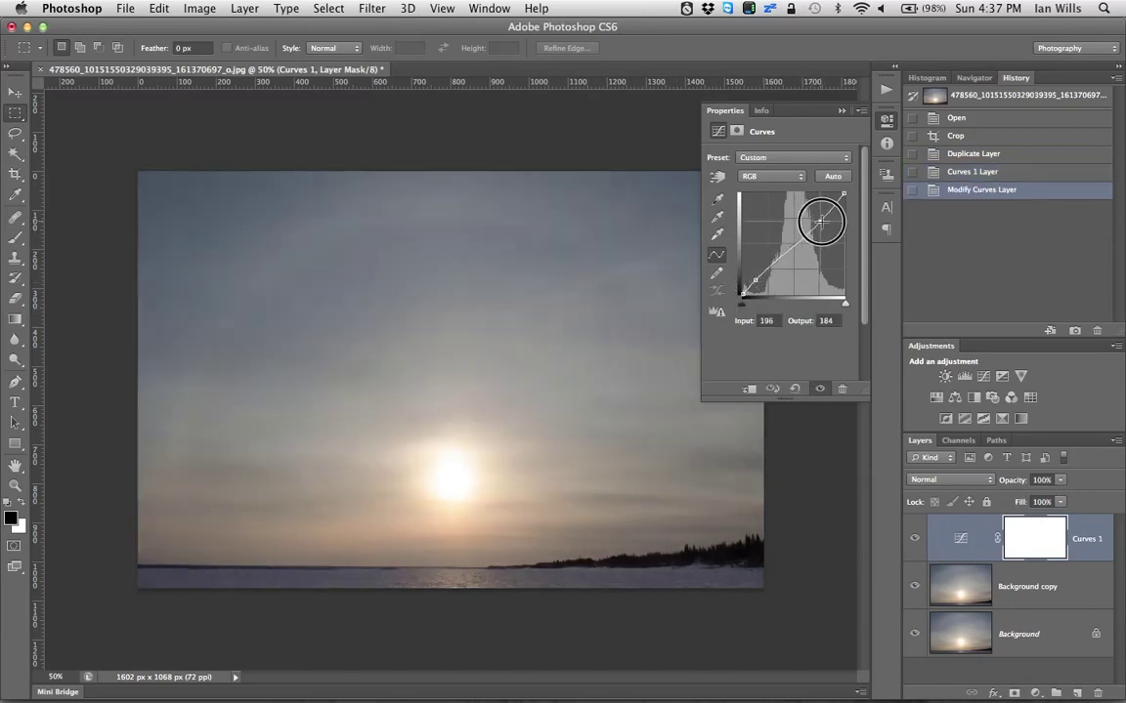
{"action": "left_click_drag", "start_coordinate": [821, 222], "coordinate": [824, 225]}
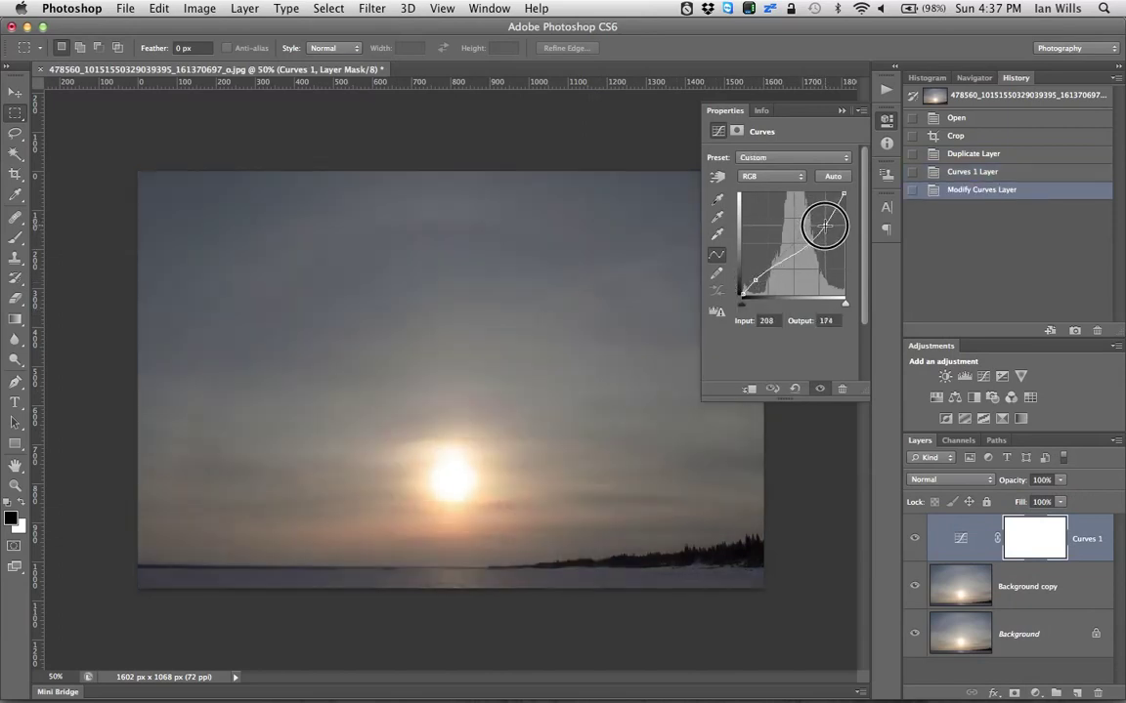
{"action": "left_click_drag", "start_coordinate": [747, 281], "coordinate": [754, 286]}
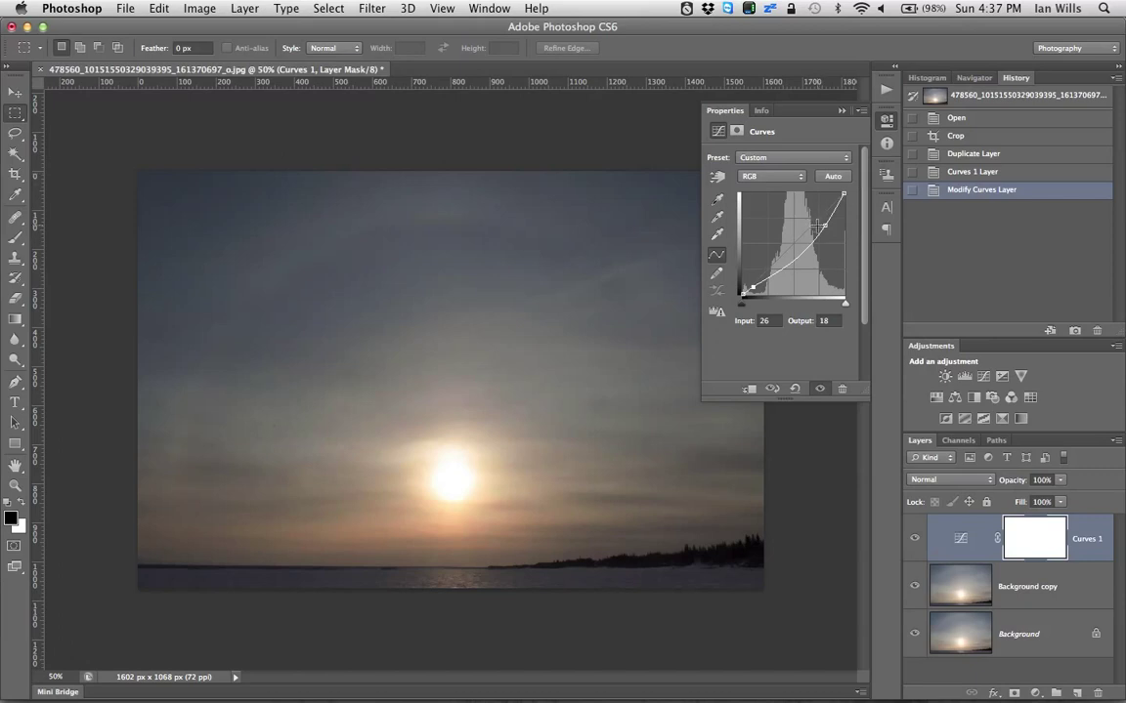
{"action": "left_click_drag", "start_coordinate": [824, 211], "coordinate": [832, 208]}
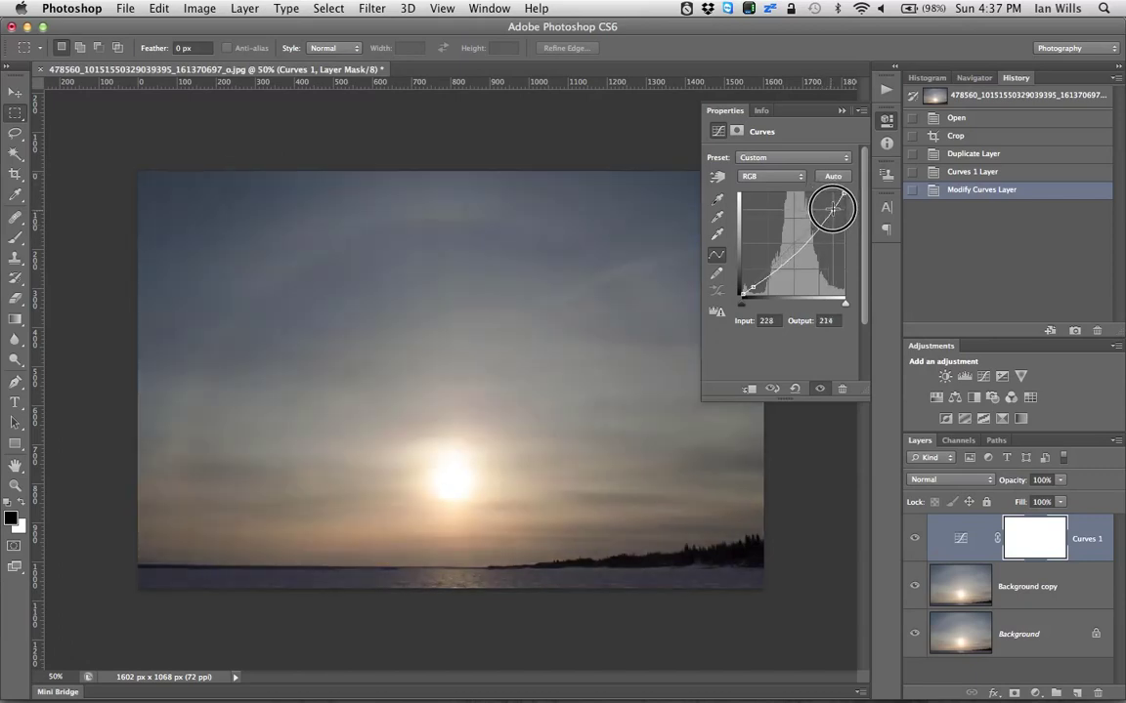
{"action": "left_click", "coordinate": [841, 111]}
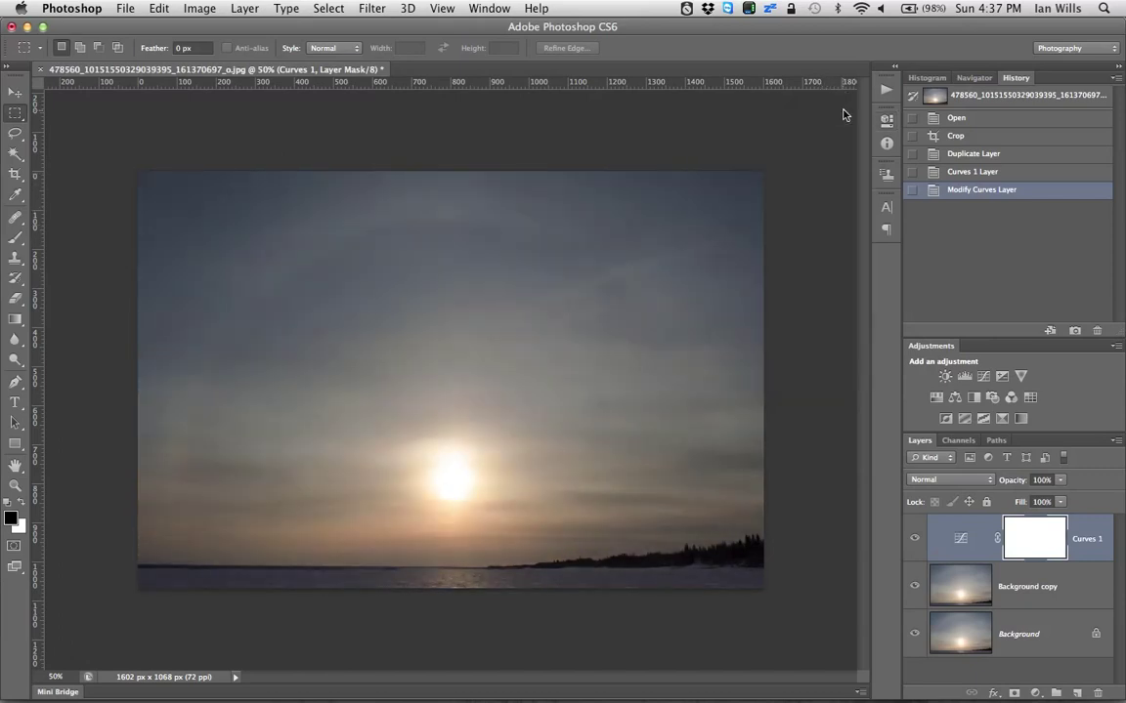
Test vertical gradient masks on Curves 1, then invert the mask back to solid white.
{"action": "key", "text": "g"}
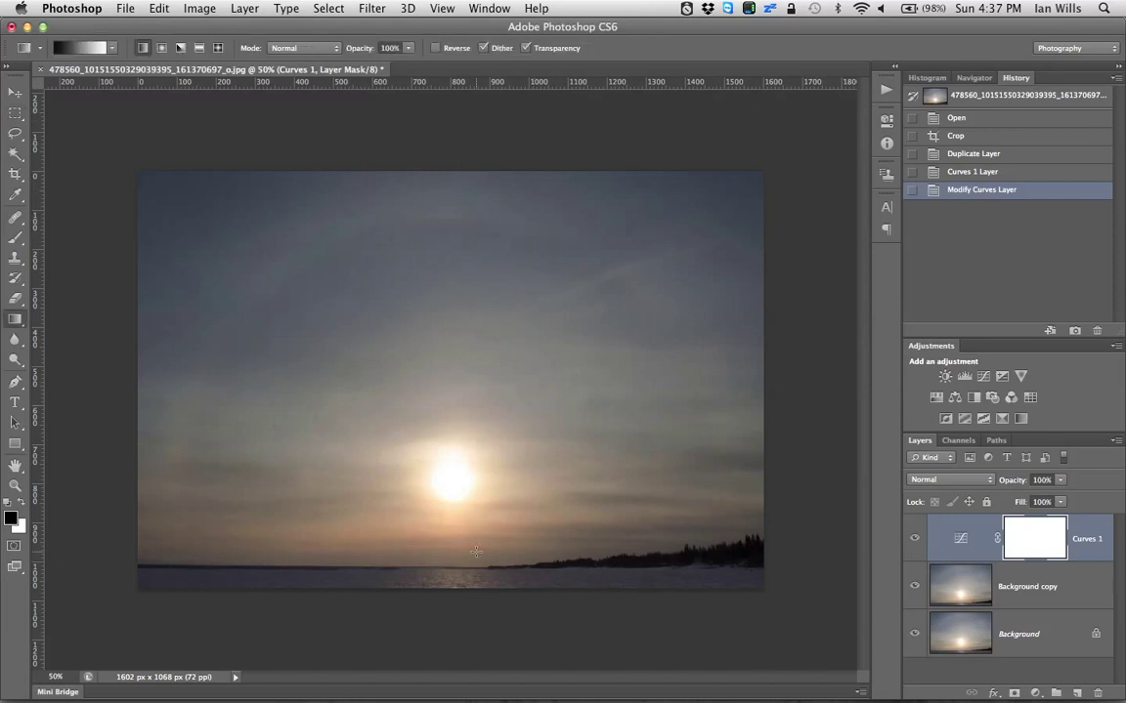
{"action": "left_click_drag", "start_coordinate": [473, 584], "coordinate": [473, 445]}
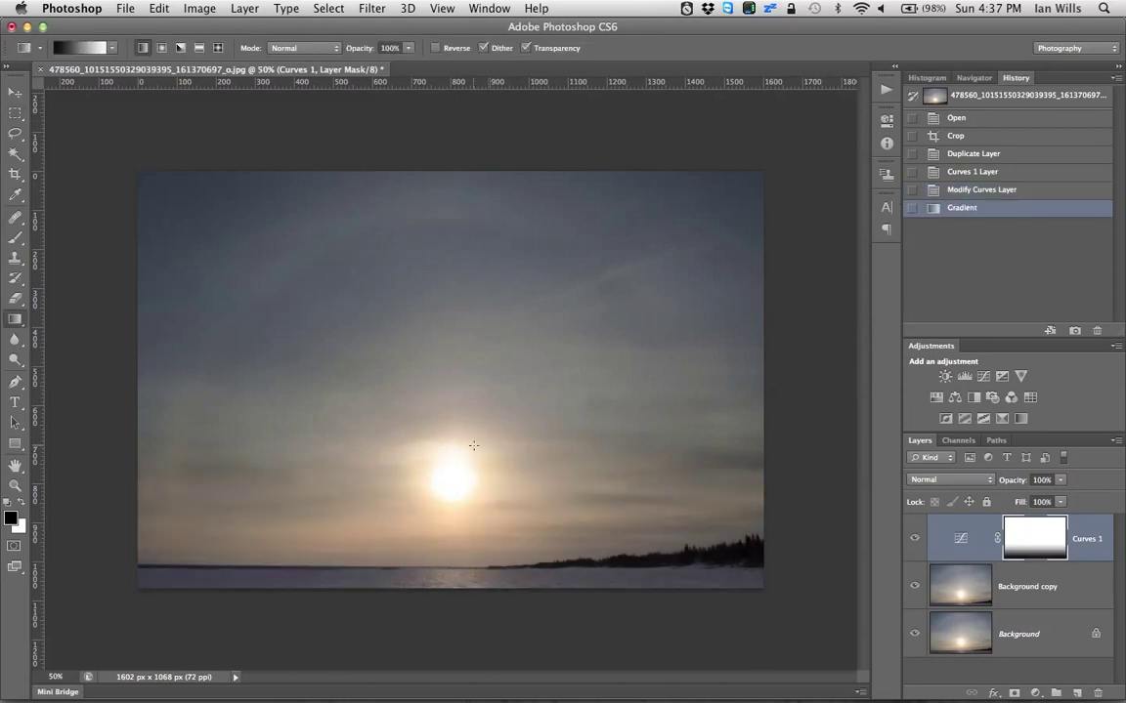
{"action": "key", "text": "ctrl+i"}
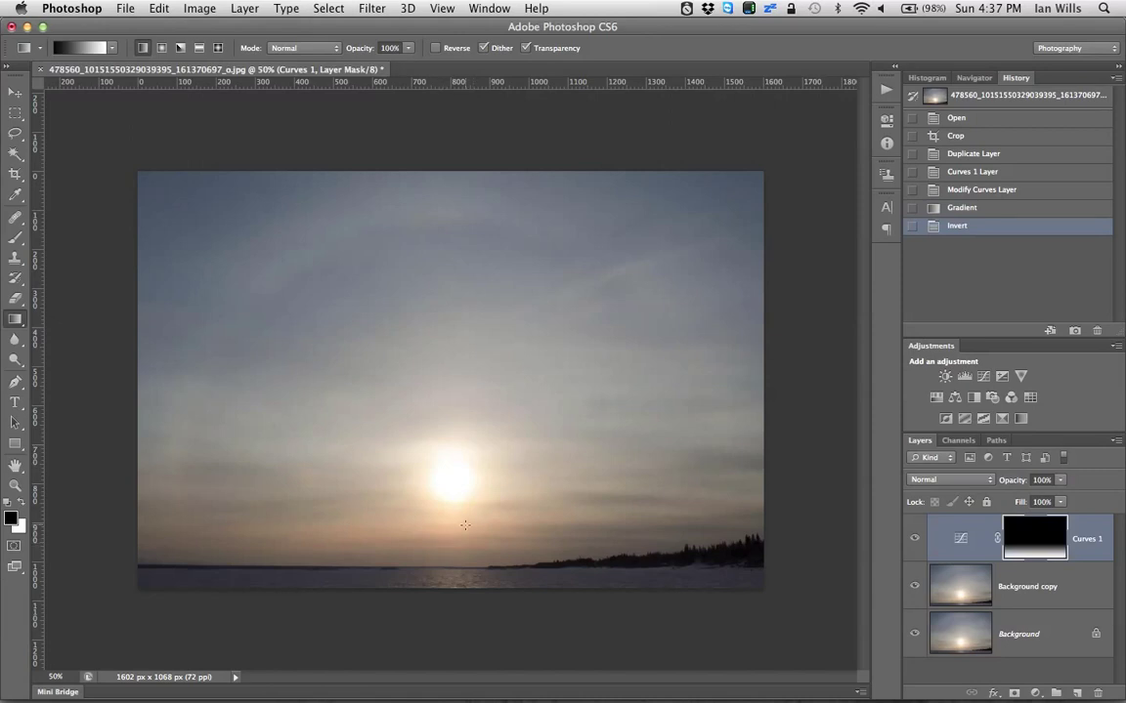
{"action": "left_click_drag", "start_coordinate": [479, 489], "coordinate": [482, 632]}
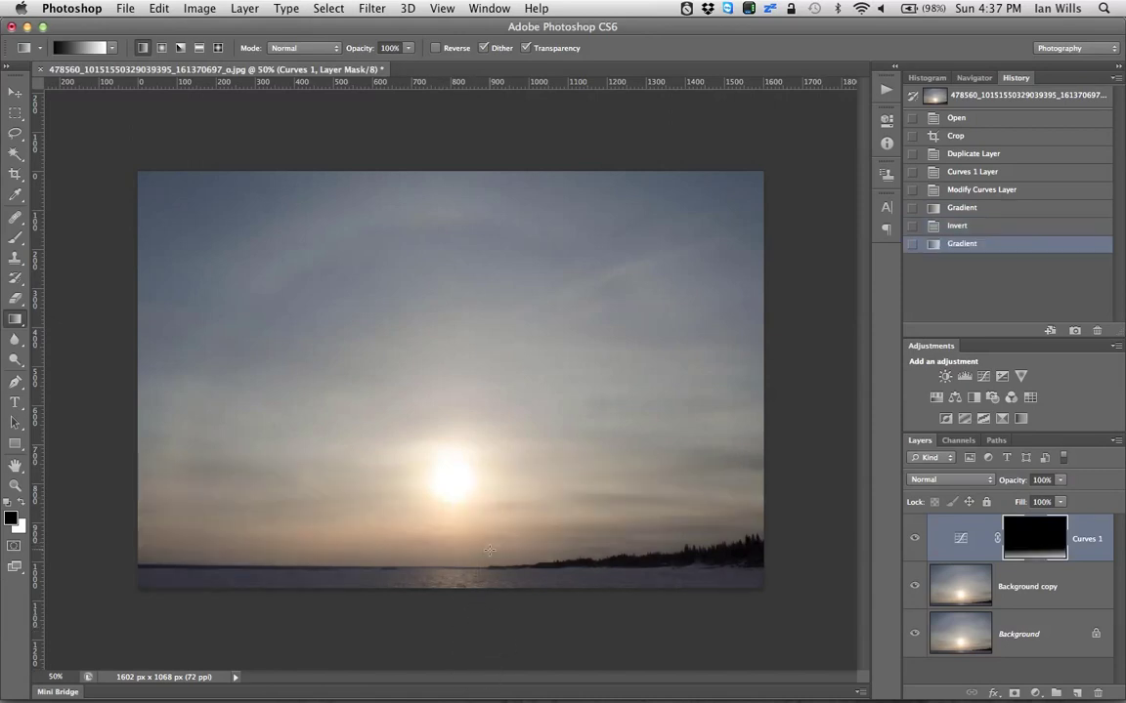
{"action": "left_click_drag", "start_coordinate": [488, 550], "coordinate": [488, 632]}
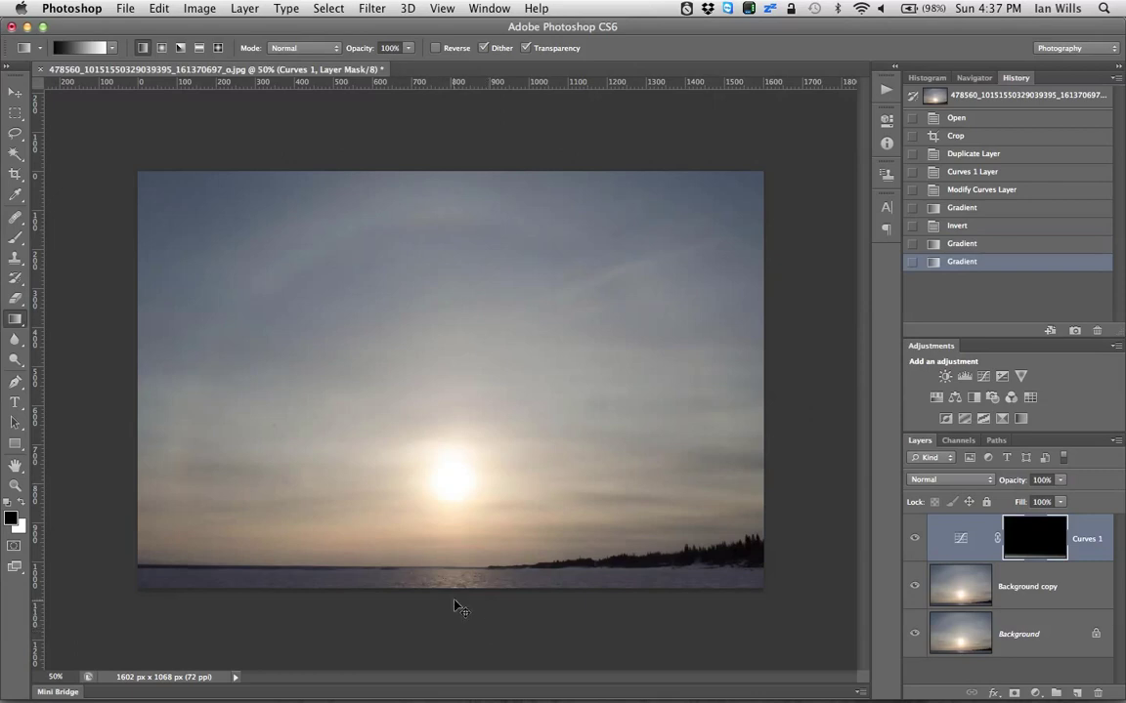
{"action": "key", "text": "ctrl+i"}
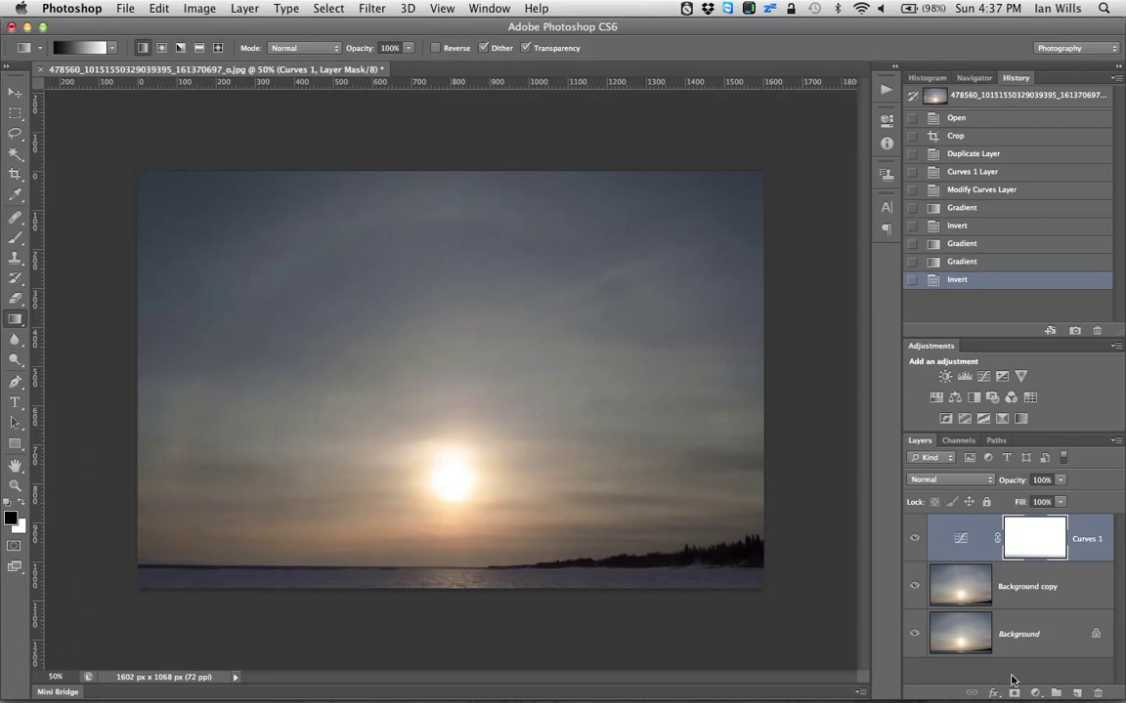
Delete the trial Hue/Saturation 1 layer and add a Color Balance 1 adjustment layer instead.
{"action": "left_click", "coordinate": [1033, 693]}
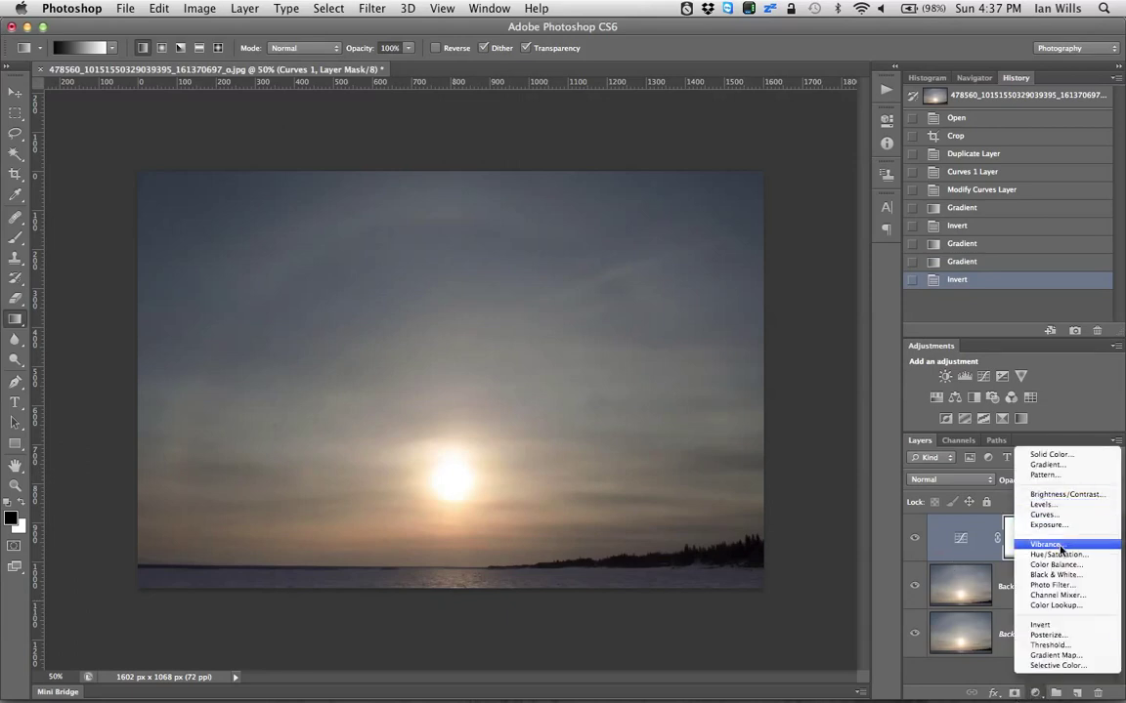
{"action": "double_click", "coordinate": [959, 541]}
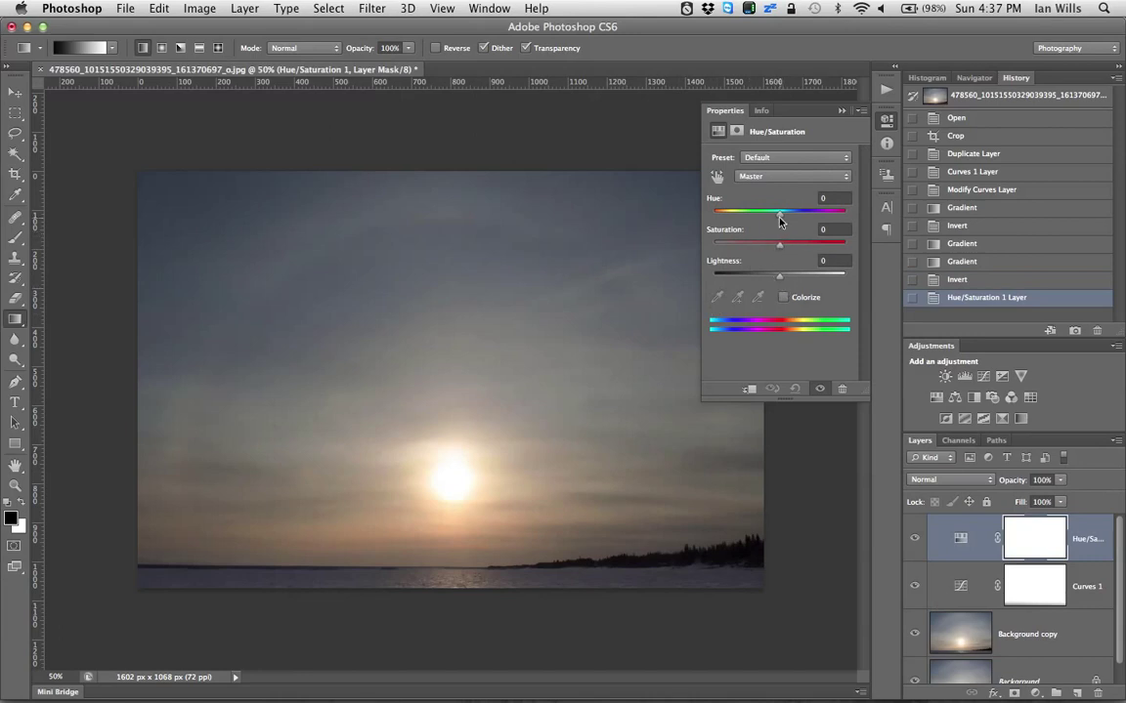
{"action": "left_click", "coordinate": [859, 111]}
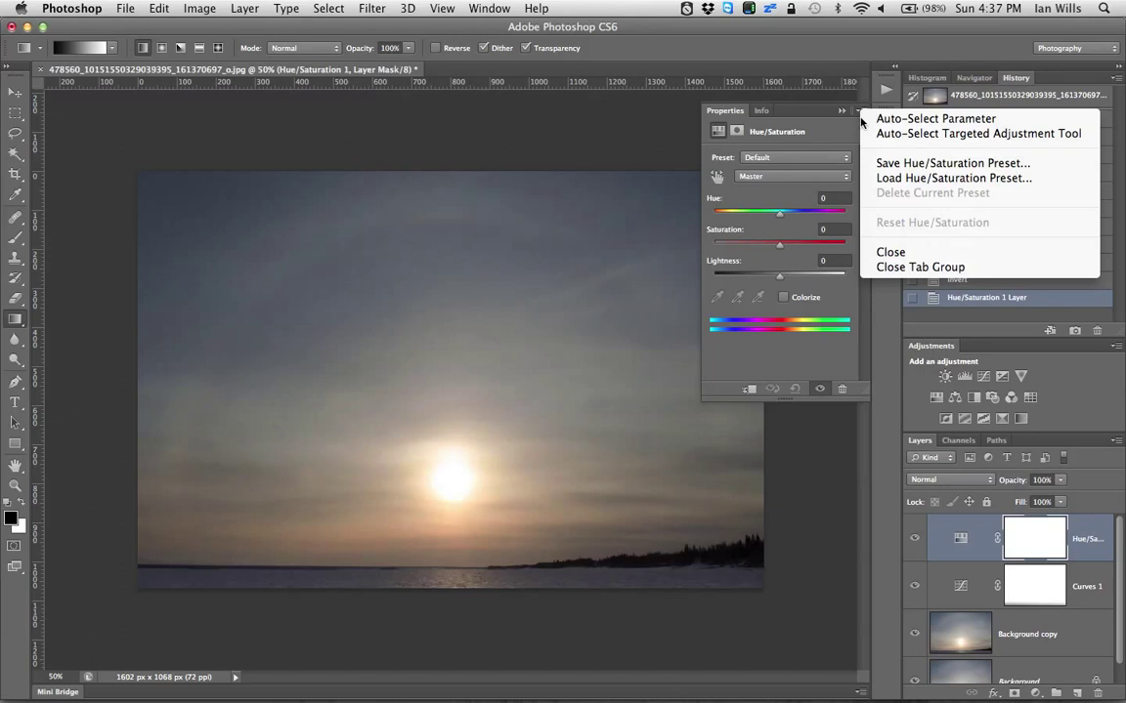
{"action": "left_click", "coordinate": [1081, 544]}
{"action": "key", "text": "BackSpace"}
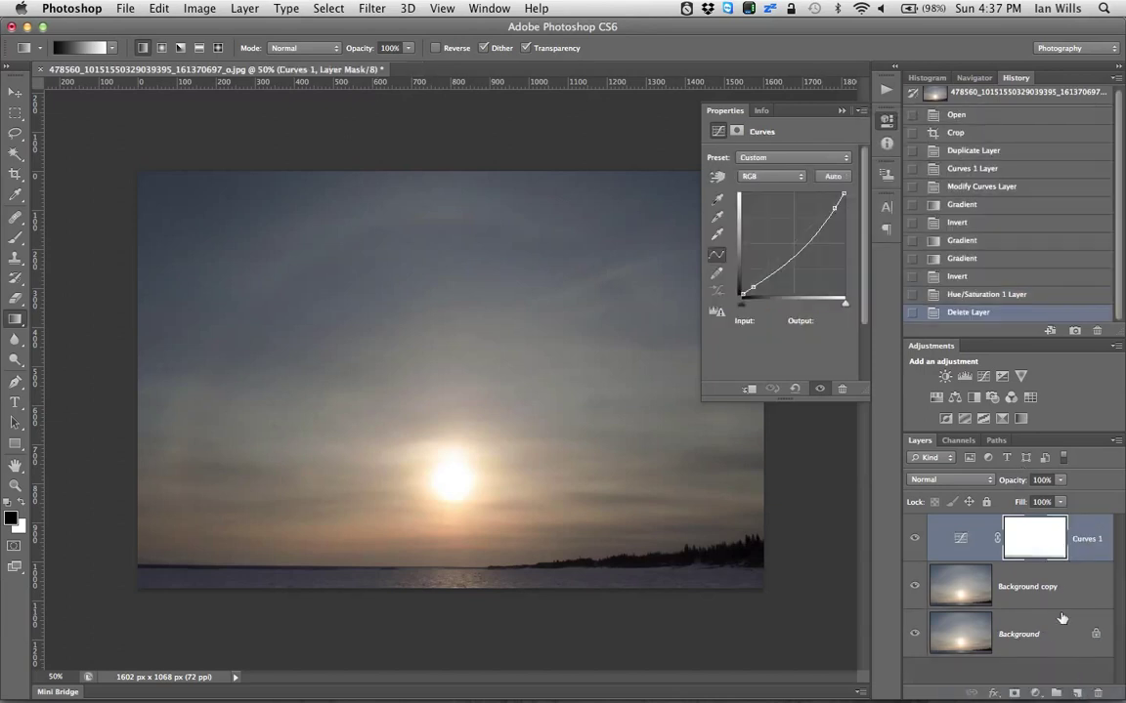
{"action": "left_click", "coordinate": [1035, 693]}
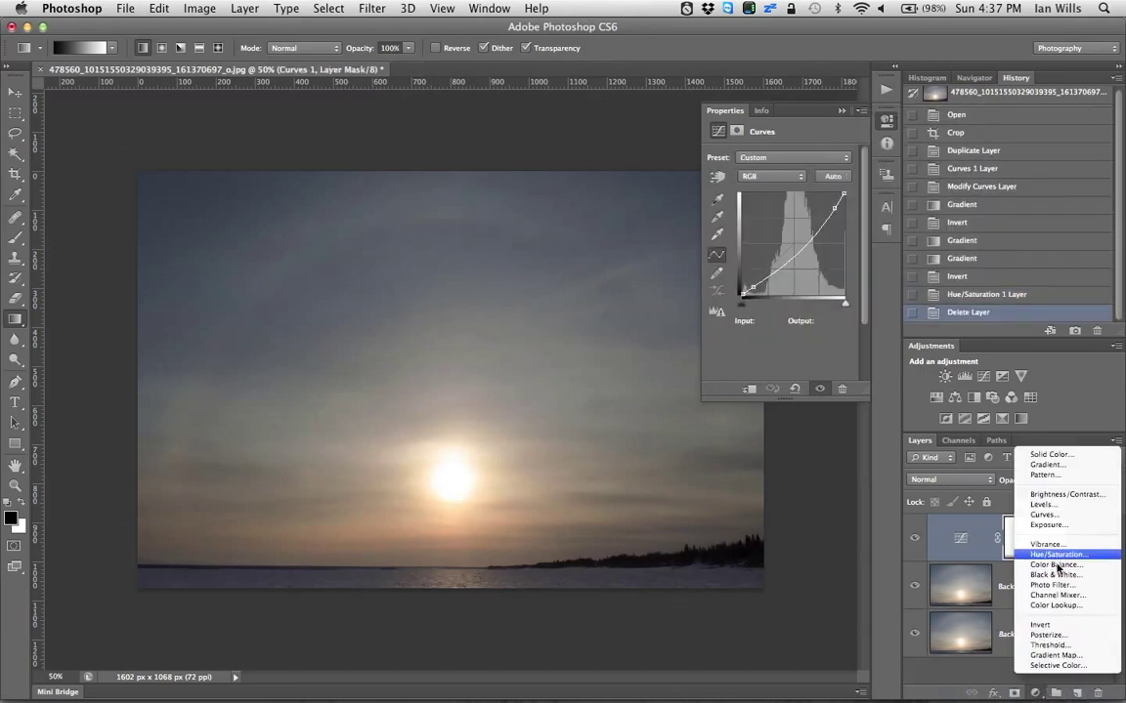
{"action": "left_click", "coordinate": [1055, 564]}
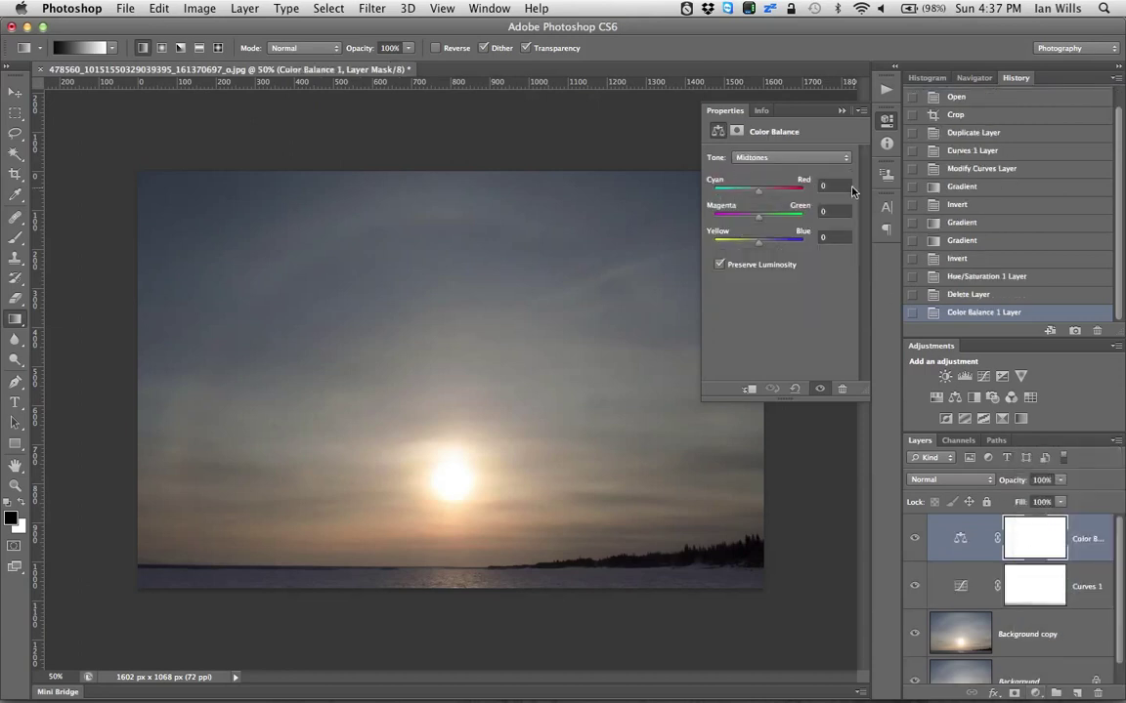
Set Color Balance midtones to -19/-5/+28 and shadows Cyan to -14.
{"action": "left_click_drag", "start_coordinate": [761, 193], "coordinate": [750, 197]}
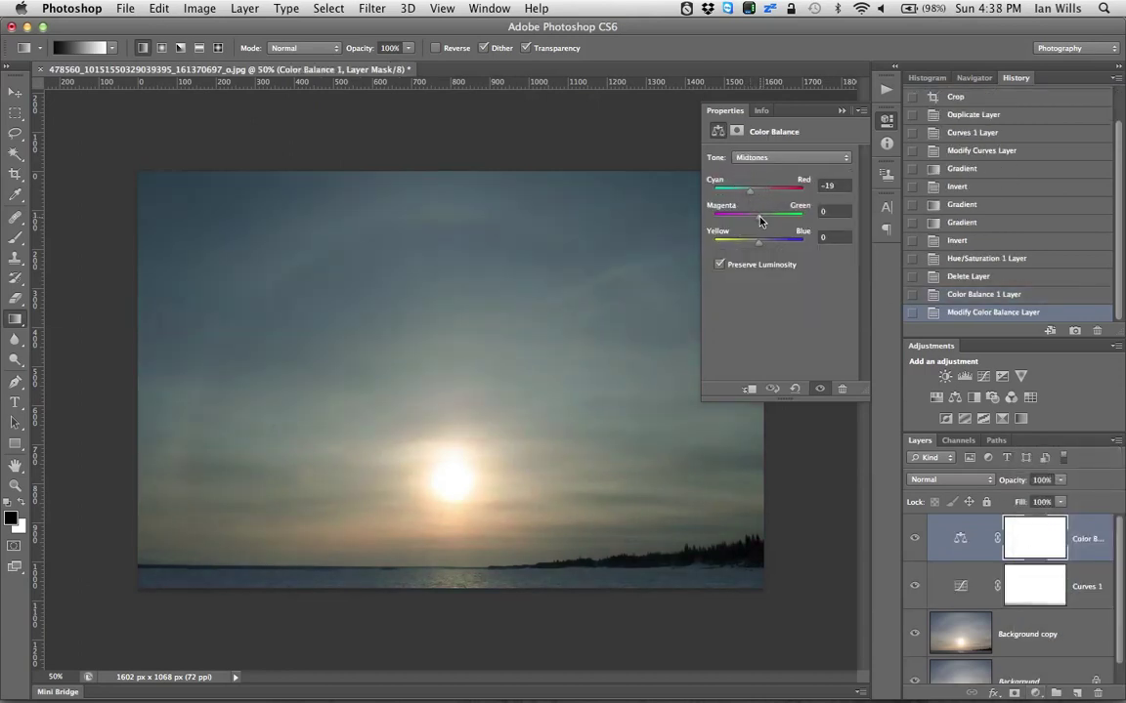
{"action": "mouse_move", "coordinate": [758, 241]}
{"action": "left_mouse_down"}
{"action": "mouse_move", "coordinate": [770, 246]}
{"action": "mouse_move", "coordinate": [751, 213]}
{"action": "left_mouse_up"}
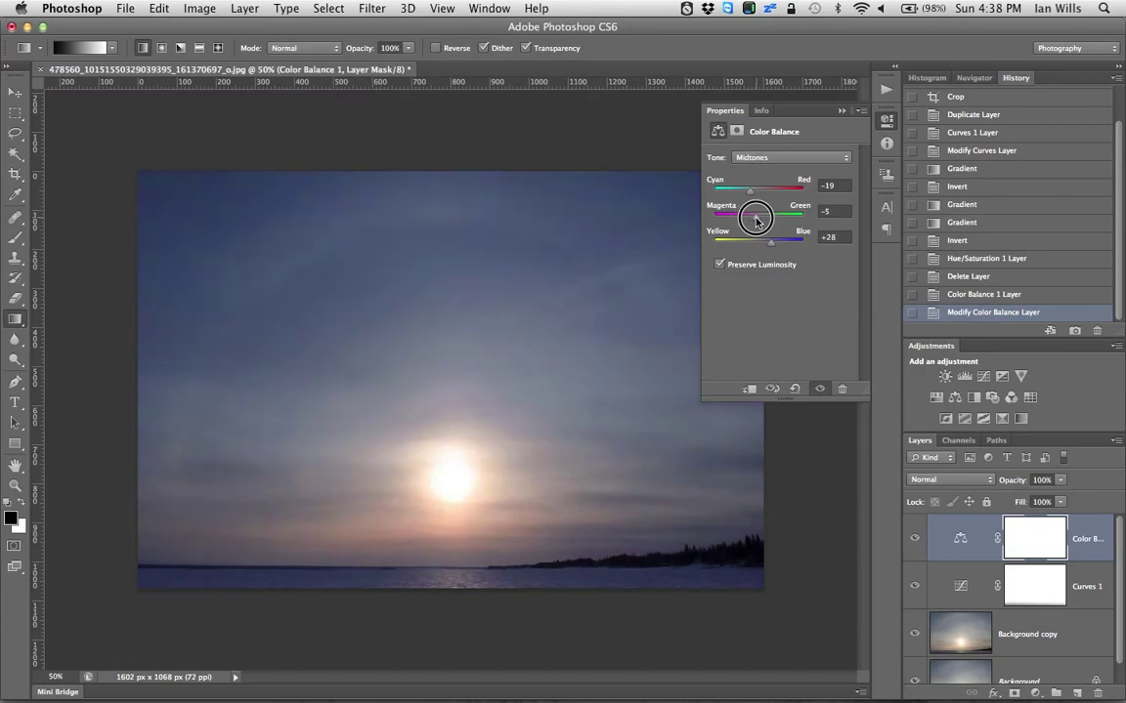
{"action": "left_click", "coordinate": [778, 159]}
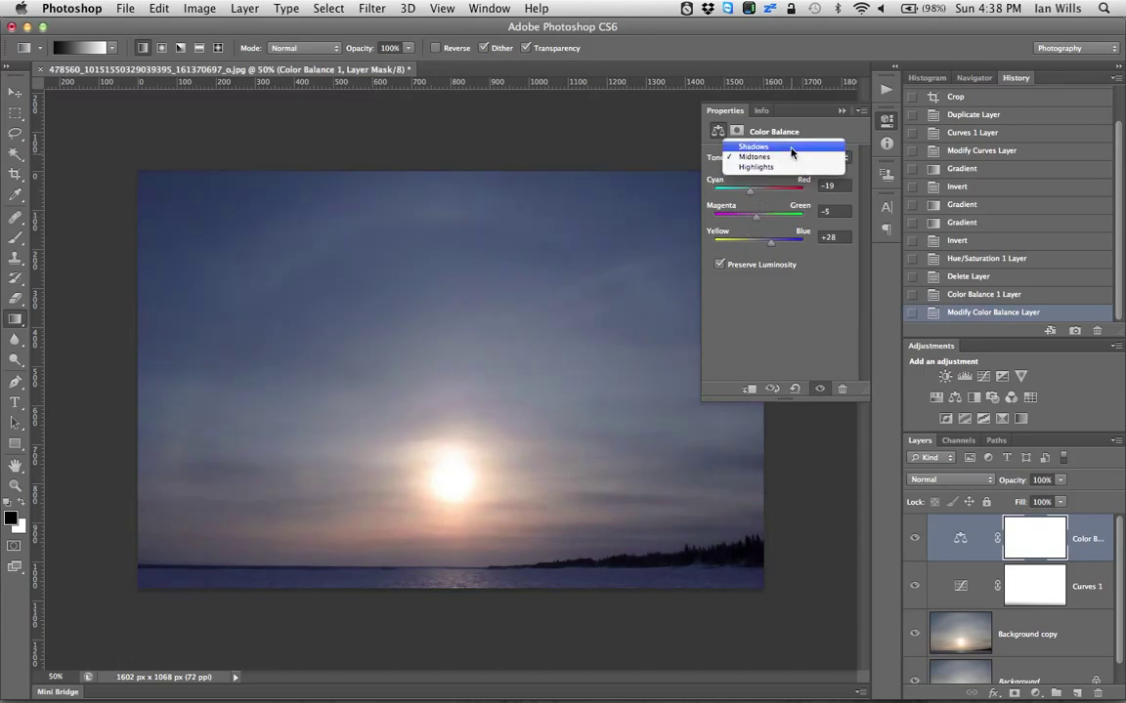
{"action": "left_click", "coordinate": [767, 143]}
{"action": "left_click_drag", "start_coordinate": [759, 192], "coordinate": [752, 199]}
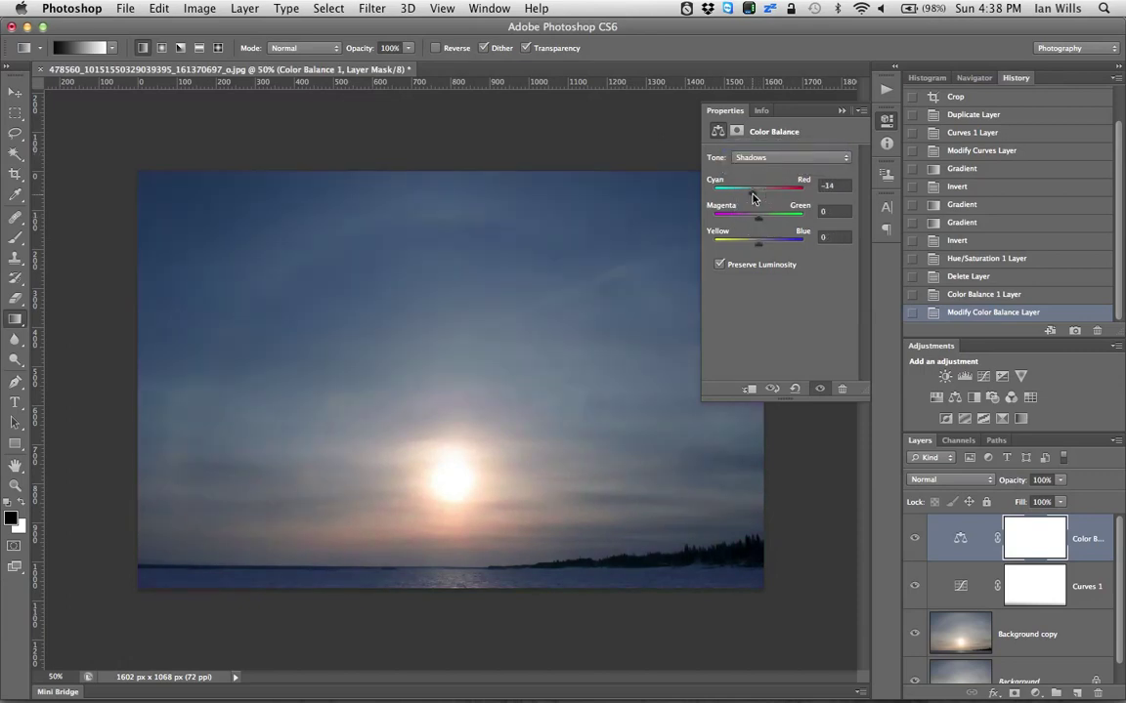
Set Color Balance highlights to +9 red, -22 magenta, -19 yellow.
{"action": "left_click", "coordinate": [768, 162]}
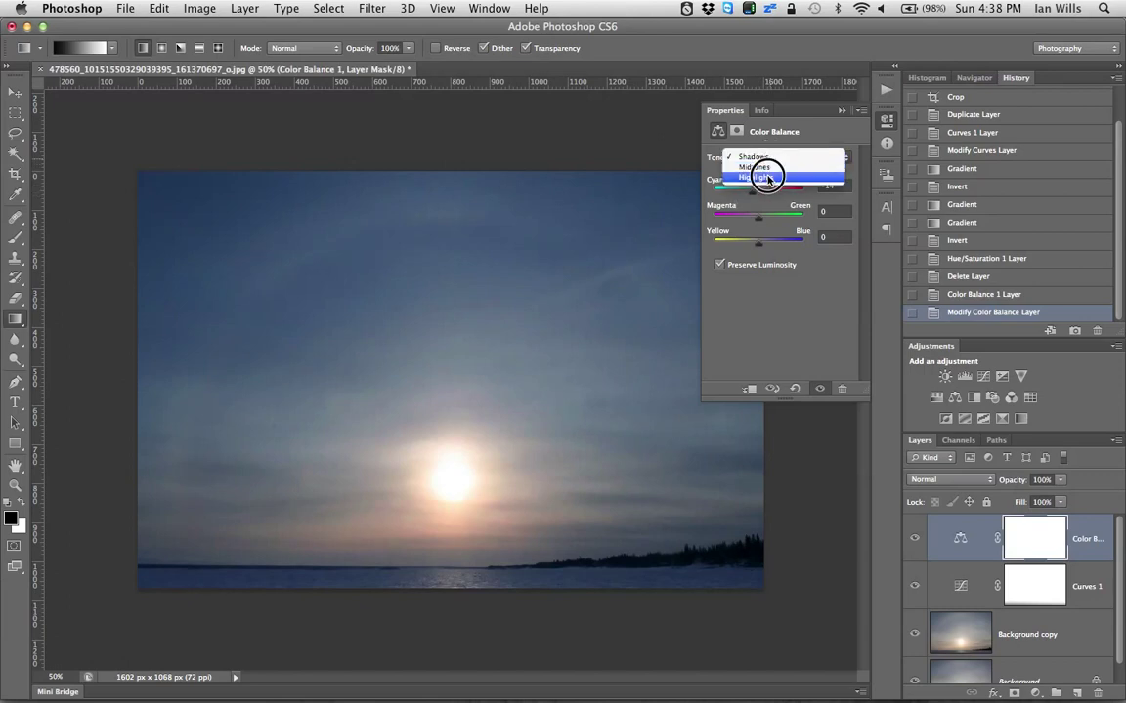
{"action": "left_click", "coordinate": [768, 180]}
{"action": "left_click_drag", "start_coordinate": [764, 243], "coordinate": [750, 247]}
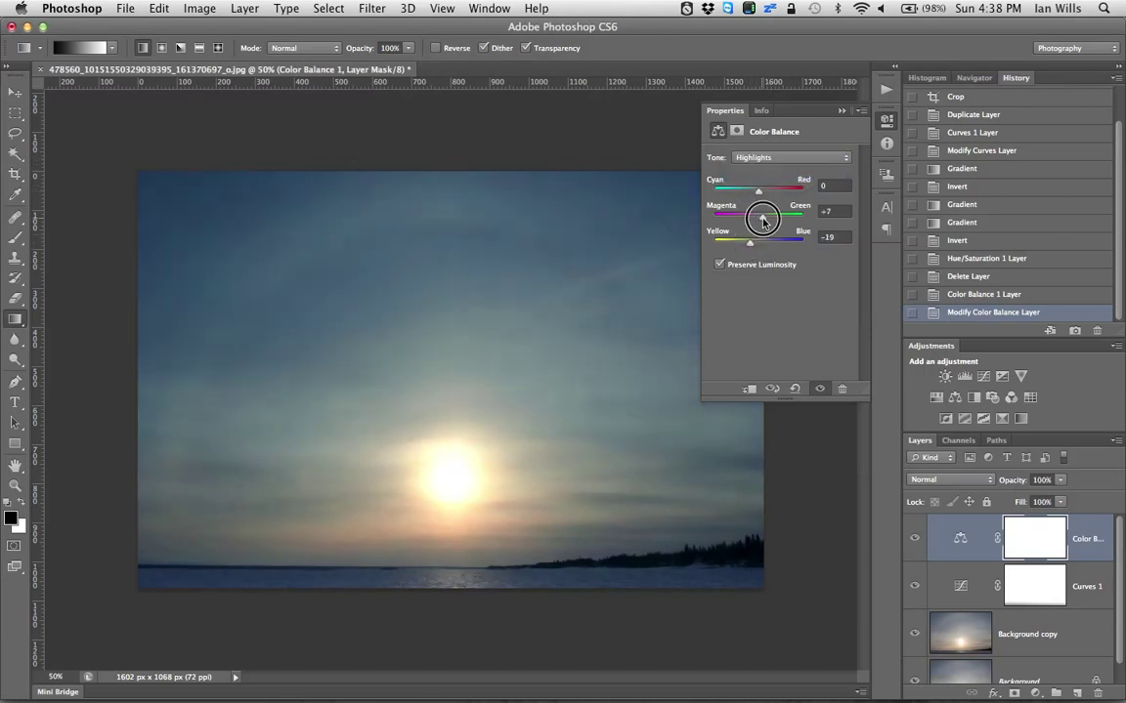
{"action": "mouse_move", "coordinate": [759, 217]}
{"action": "left_mouse_down"}
{"action": "mouse_move", "coordinate": [749, 225]}
{"action": "mouse_move", "coordinate": [763, 200]}
{"action": "left_mouse_up"}
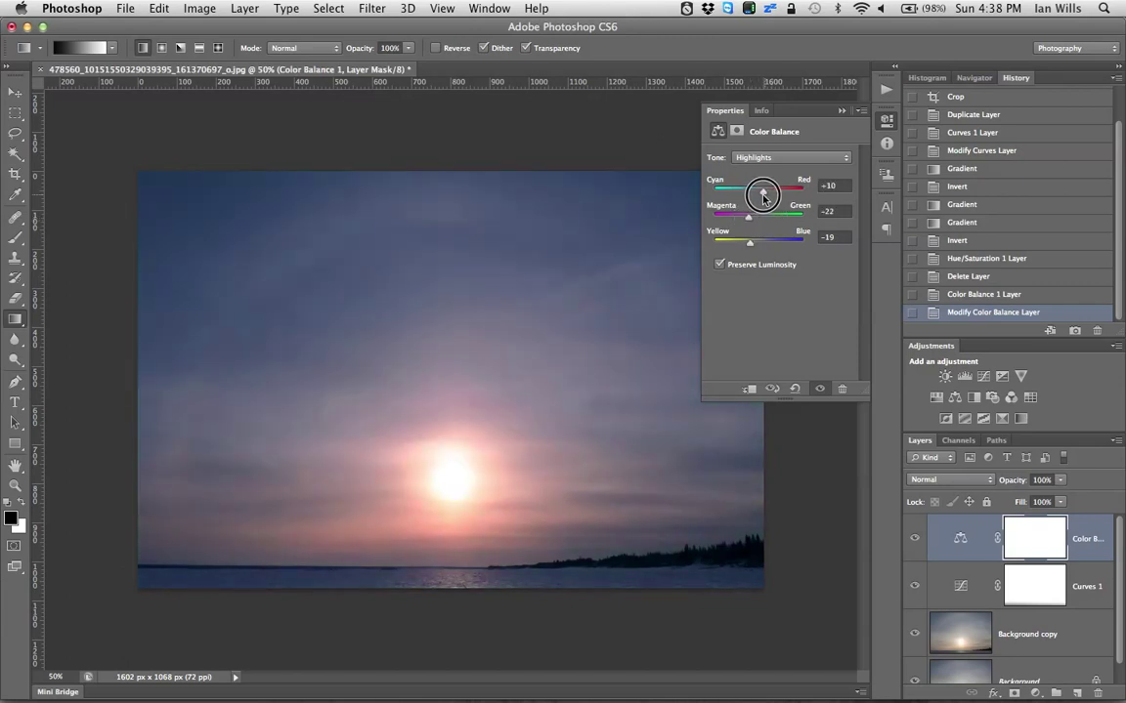
{"action": "left_click", "coordinate": [841, 109]}
Zoom into the sky at 300% and select the Background copy layer.
{"action": "key", "text": "z"}
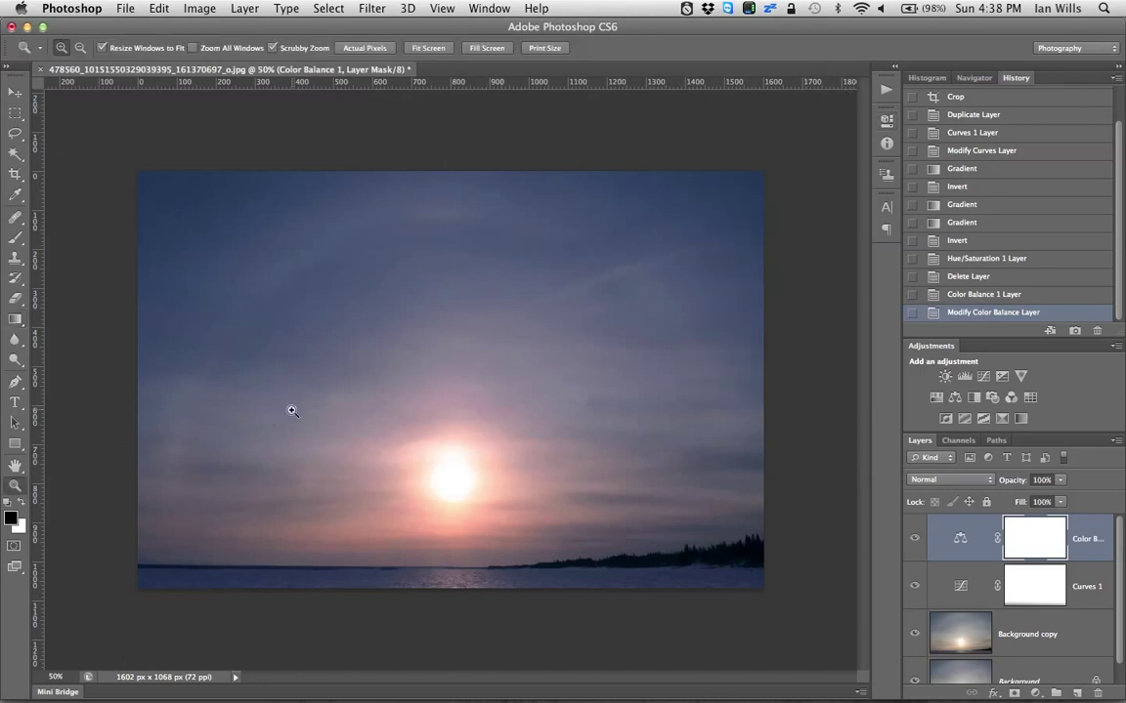
{"action": "left_click", "coordinate": [270, 427]}
{"action": "left_click", "coordinate": [270, 428]}
{"action": "left_click", "coordinate": [271, 428]}
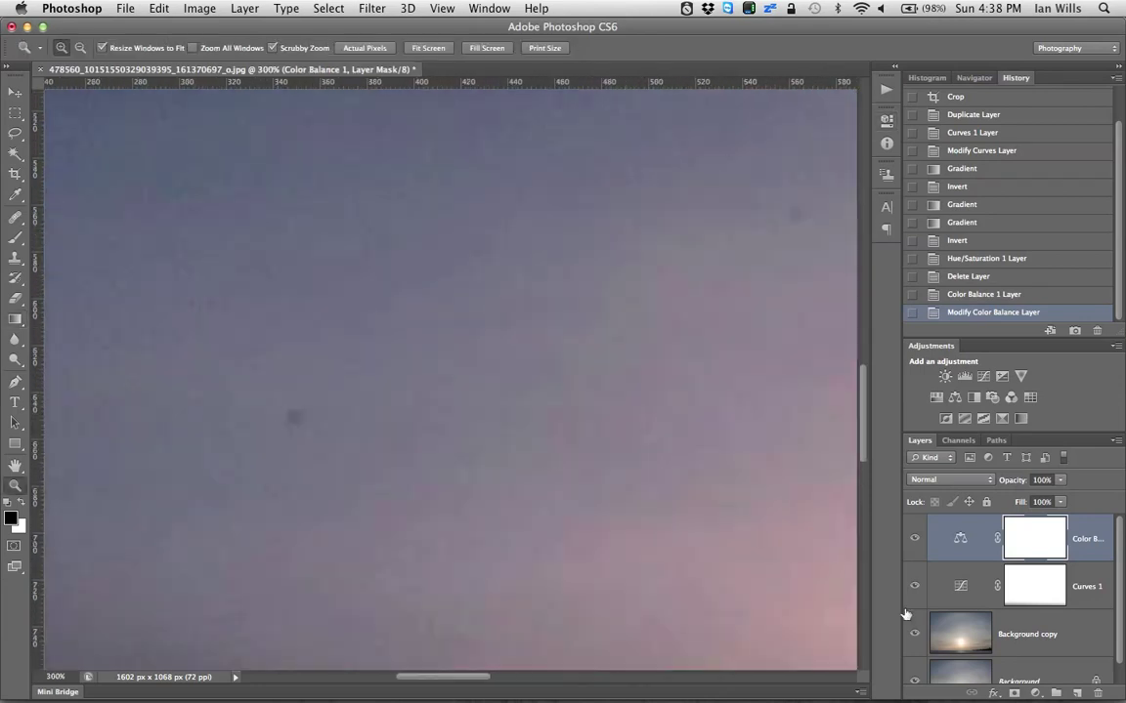
{"action": "left_click", "coordinate": [999, 646]}
Heal four dark dust spots in the sky with the Healing Brush.
{"action": "key", "text": "j"}
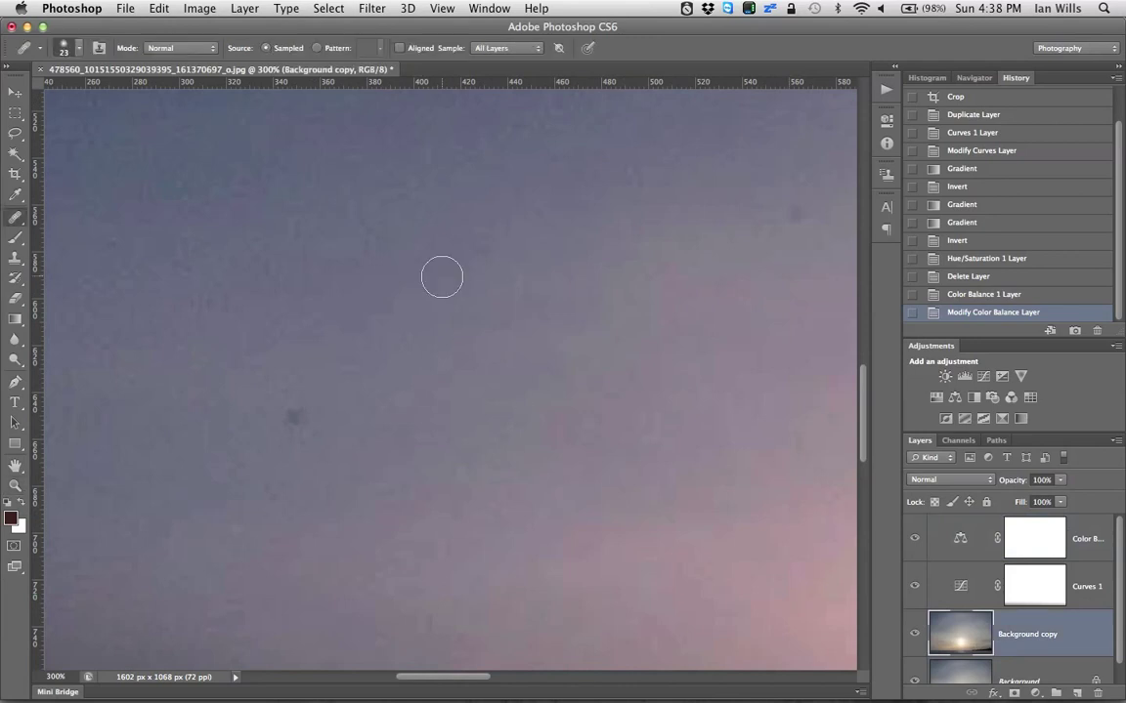
{"action": "left_click", "coordinate": [355, 380], "text": "alt"}
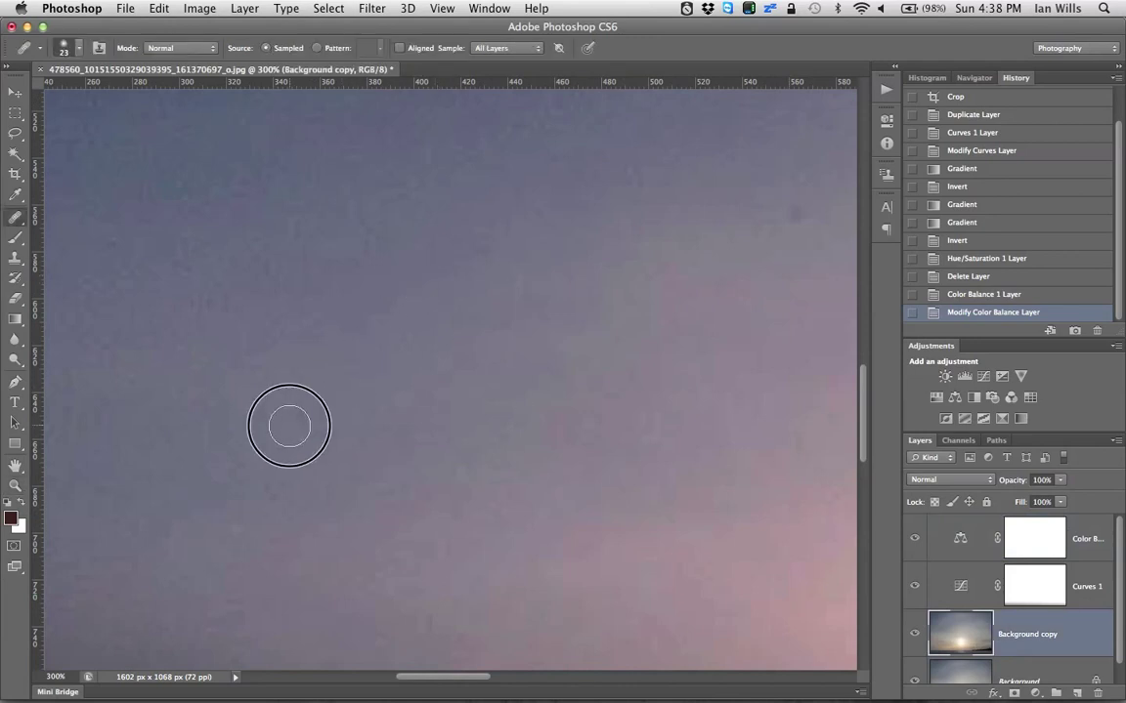
{"action": "left_click", "coordinate": [291, 423]}
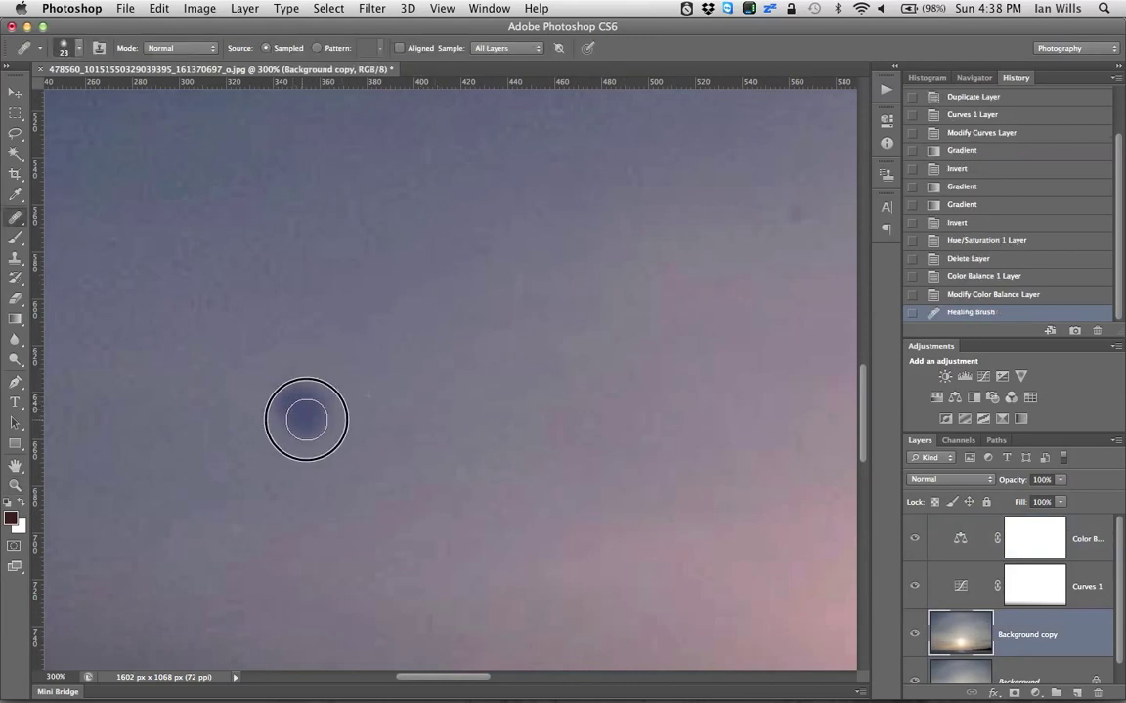
{"action": "left_click", "coordinate": [296, 405]}
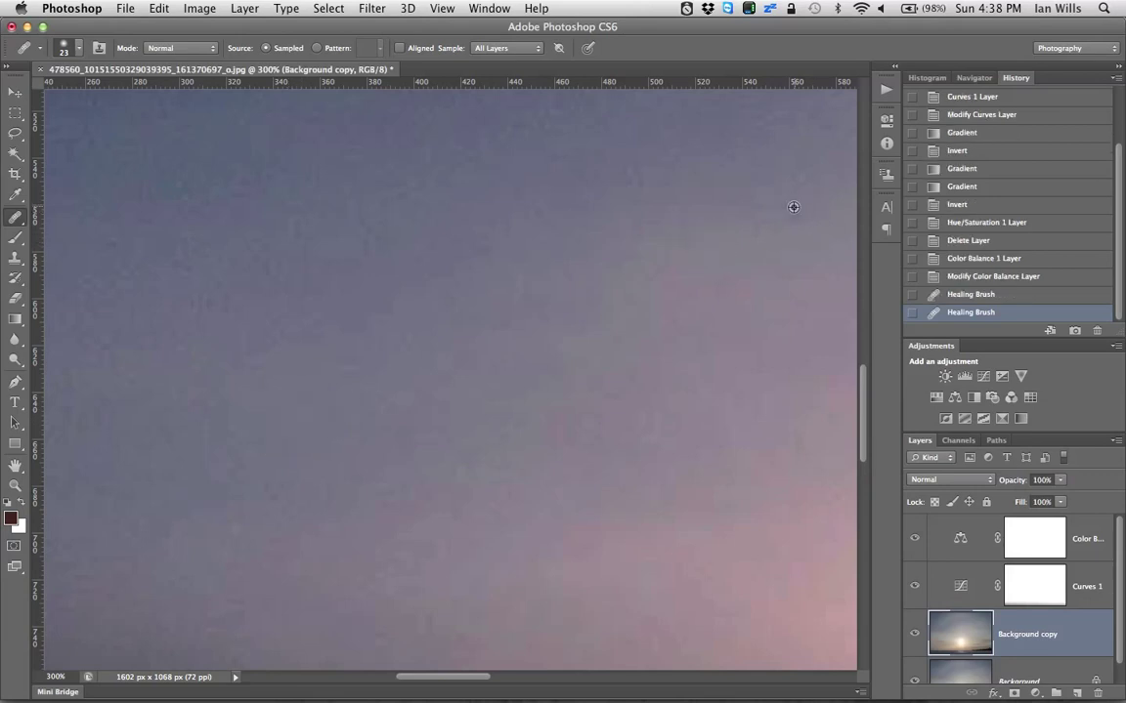
{"action": "left_click_drag", "start_coordinate": [792, 218], "coordinate": [784, 216]}
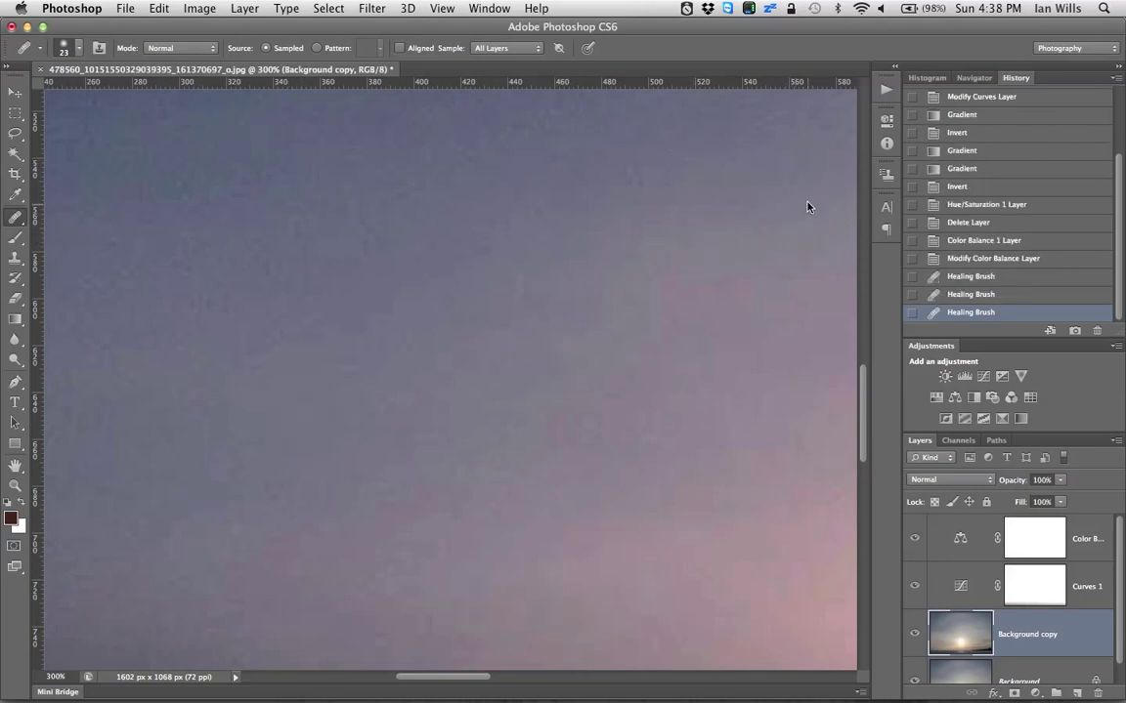
Zoom to the left sky, heal its dark spot, and zoom back out.
{"action": "key", "text": "z"}
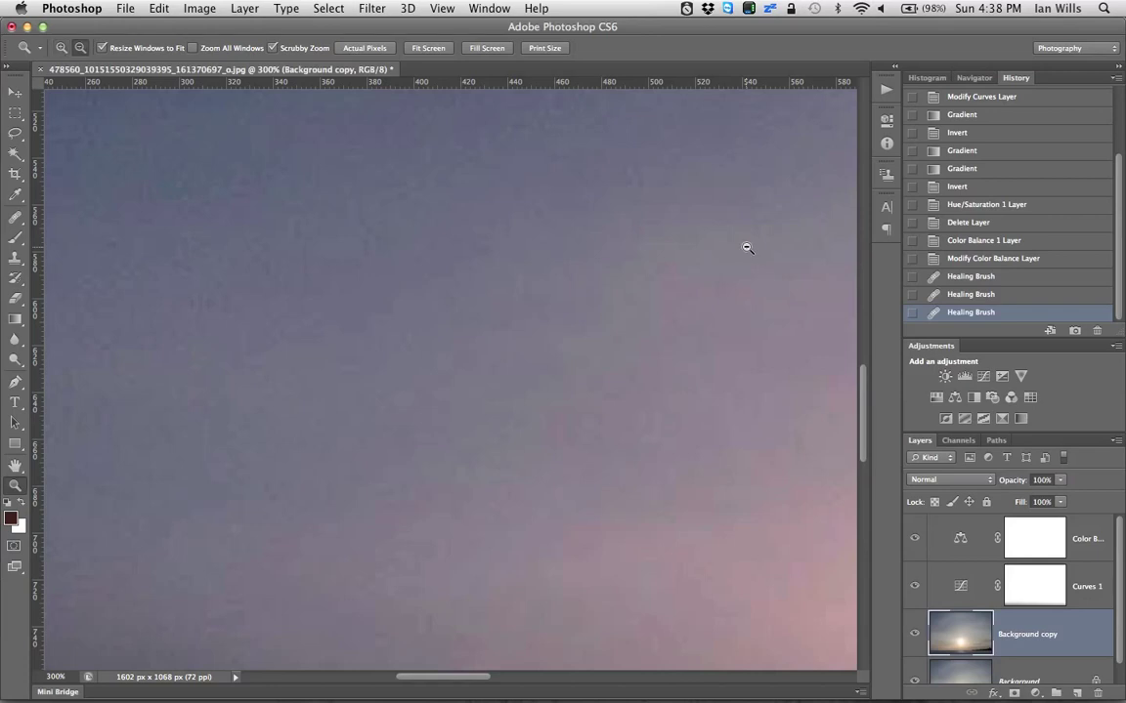
{"action": "left_click", "coordinate": [751, 252], "text": "alt"}
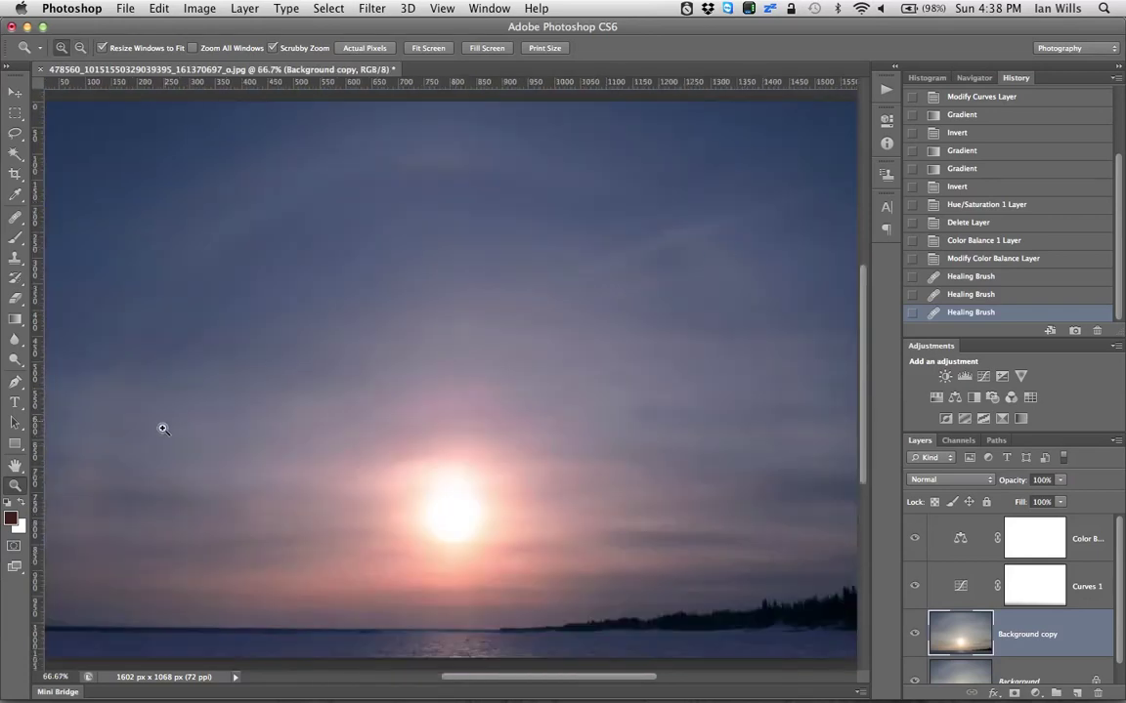
{"action": "left_click_drag", "start_coordinate": [98, 435], "coordinate": [108, 441]}
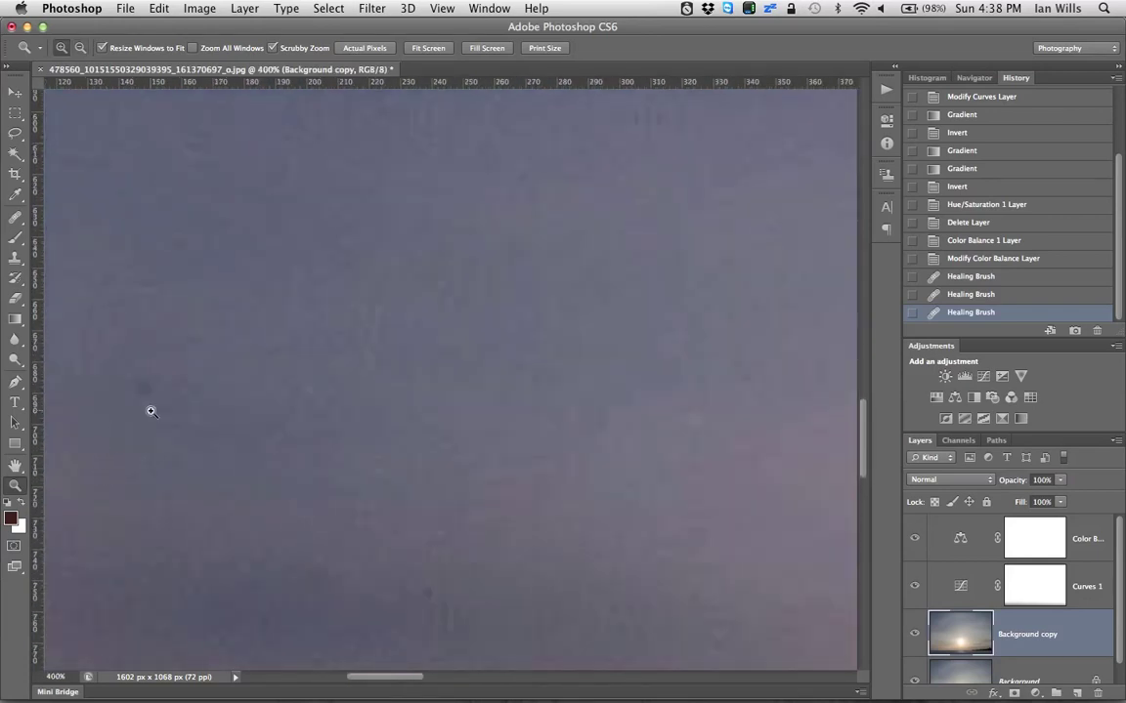
{"action": "key", "text": "j"}
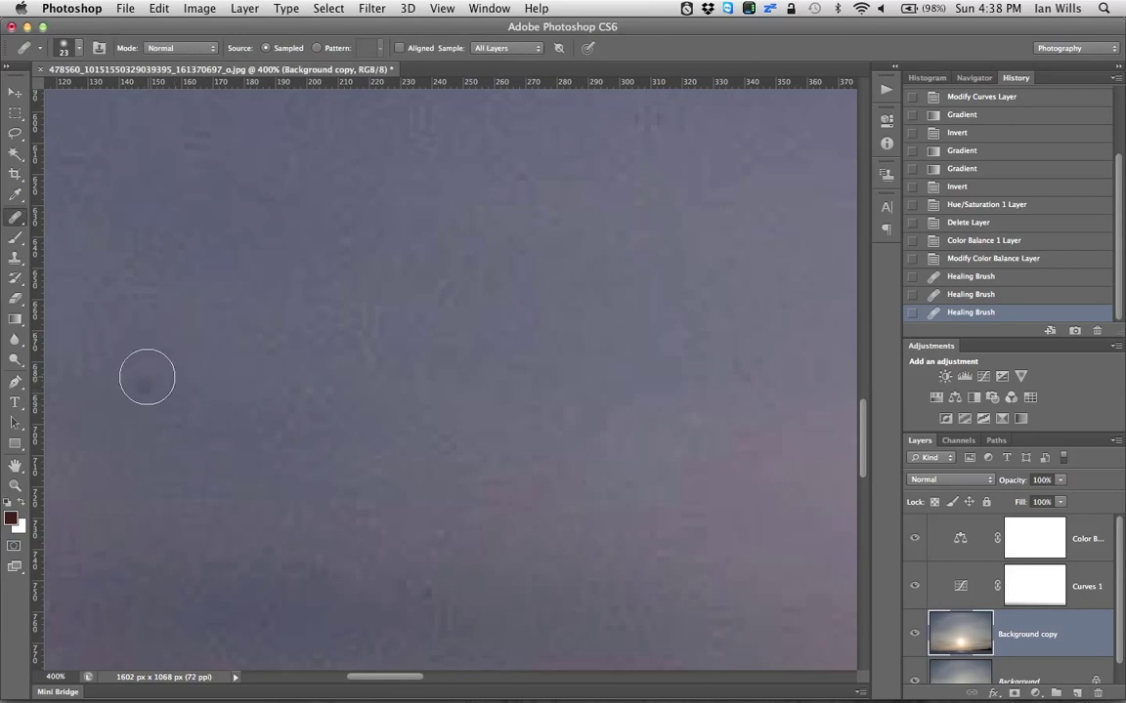
{"action": "left_click_drag", "start_coordinate": [146, 377], "coordinate": [136, 379]}
{"action": "key", "text": "z"}
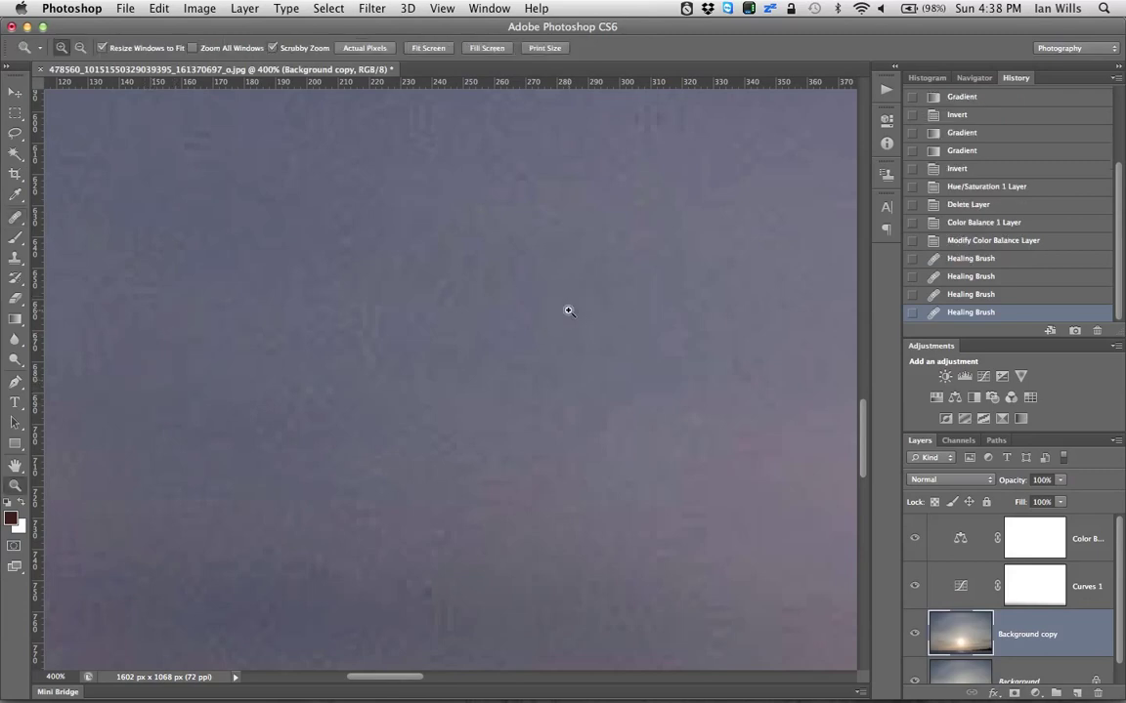
{"action": "mouse_move", "coordinate": [568, 311]}
{"action": "left_mouse_down"}
{"action": "mouse_move", "coordinate": [642, 304]}
{"action": "mouse_move", "coordinate": [514, 313]}
{"action": "left_mouse_up"}
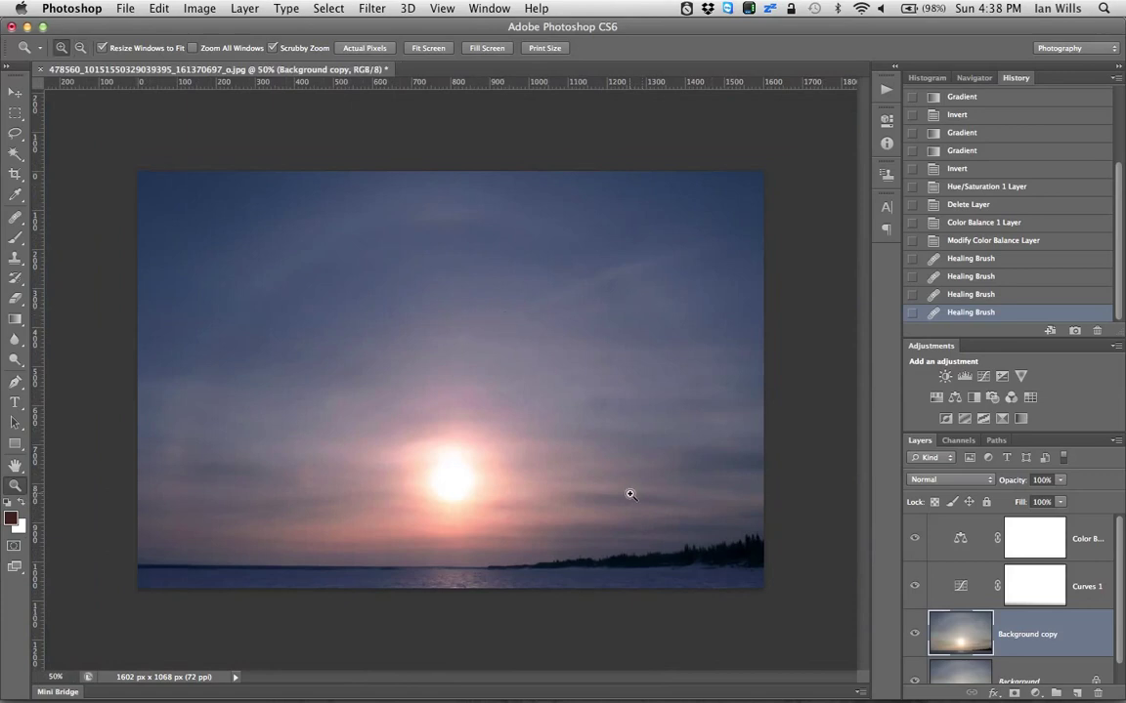
Duplicate Background copy and apply a High Pass filter to the new copy.
{"action": "left_click_drag", "start_coordinate": [1026, 632], "coordinate": [1078, 692]}
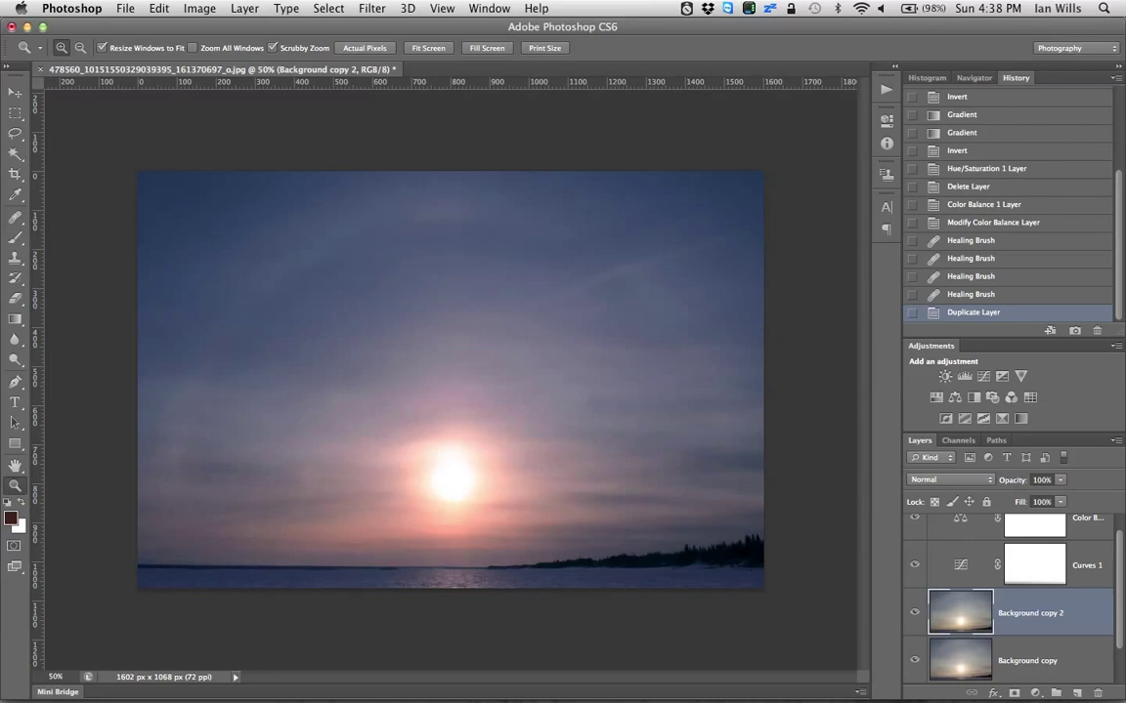
{"action": "left_click", "coordinate": [372, 8]}
{"action": "mouse_move", "coordinate": [383, 310]}
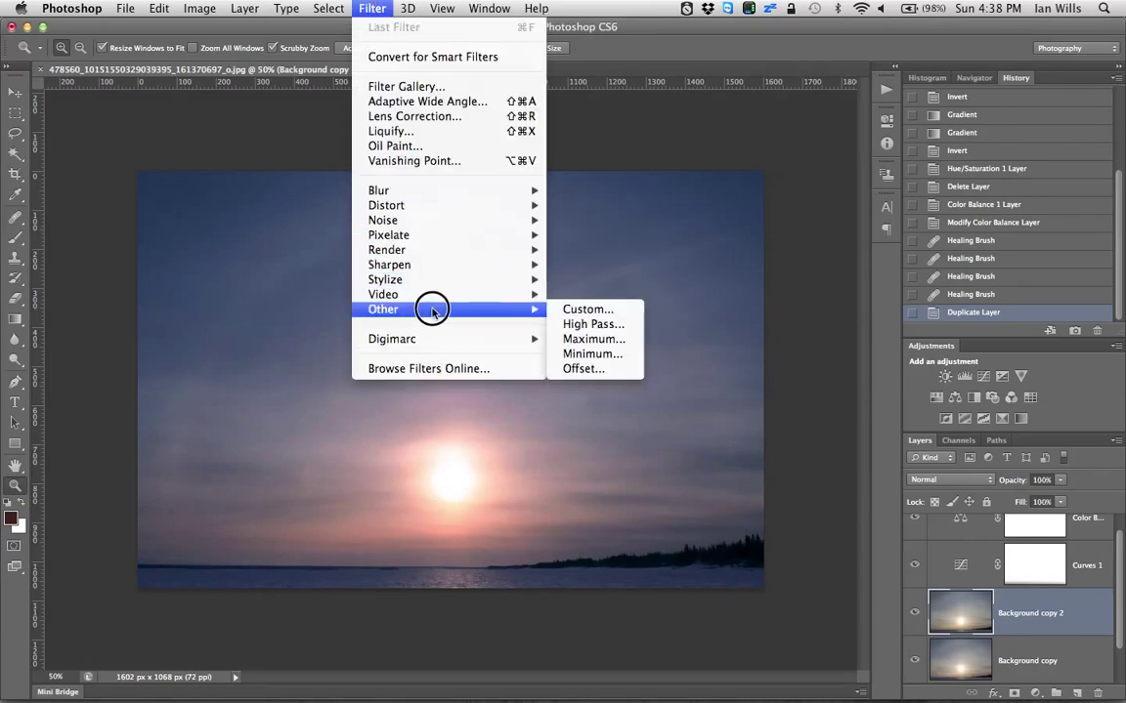
{"action": "left_click", "coordinate": [586, 323]}
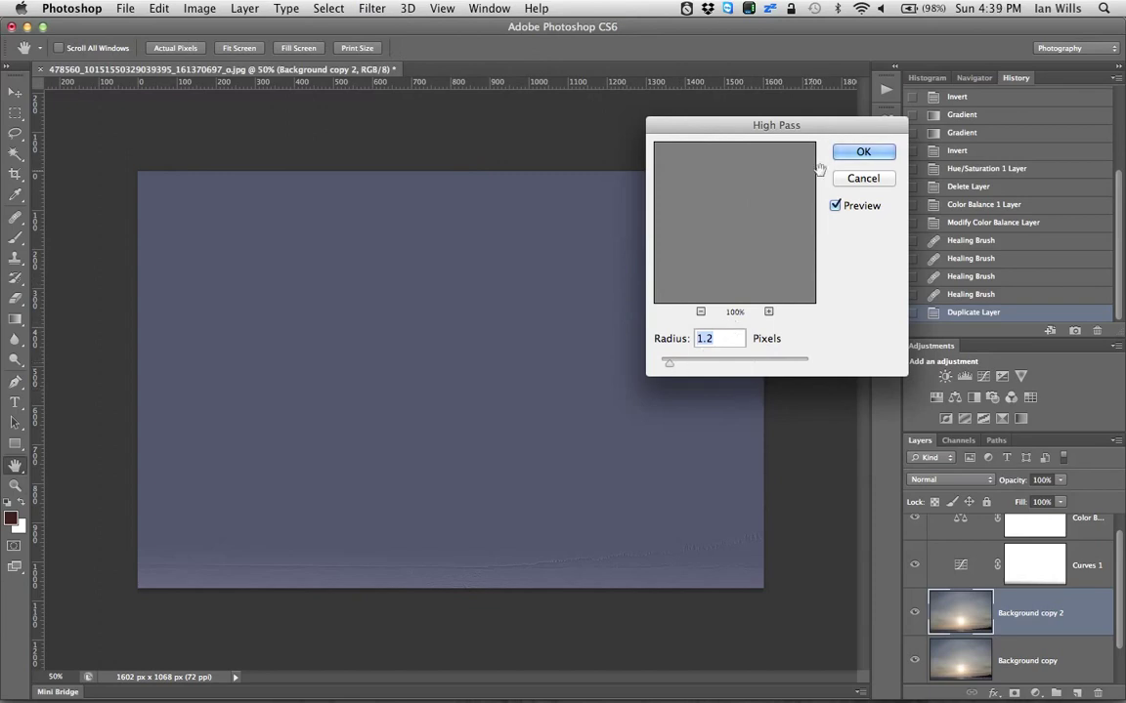
{"action": "left_click", "coordinate": [859, 154]}
{"action": "key", "text": "z"}
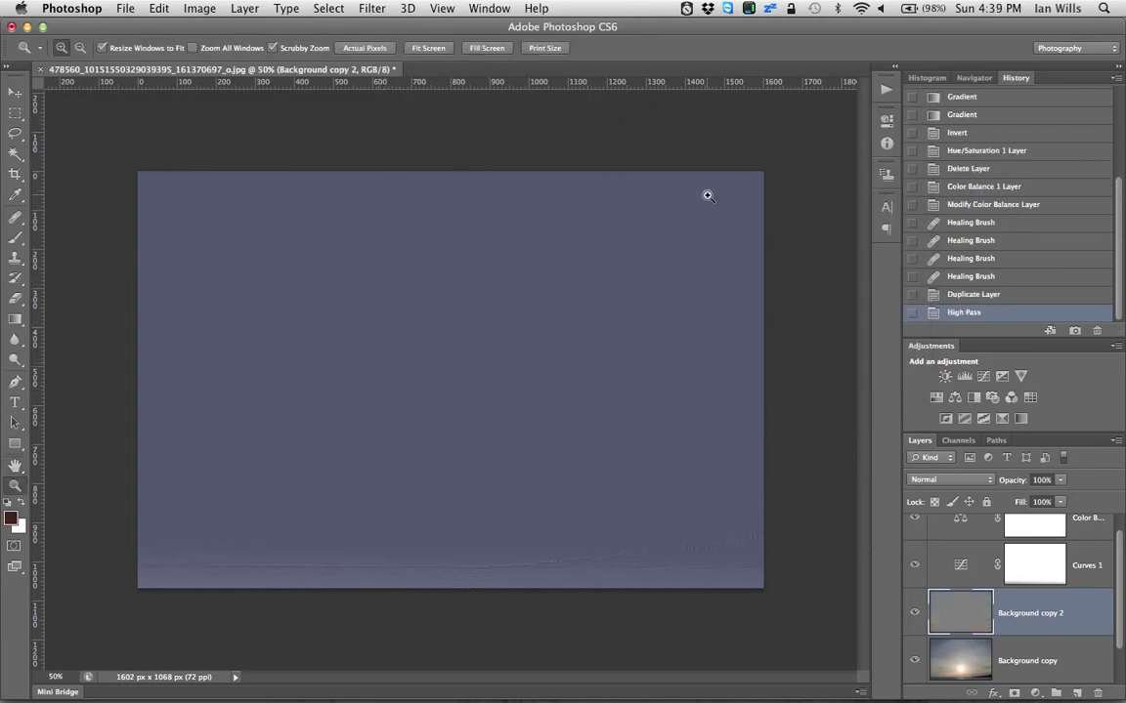
Set Background copy 2's blend mode to Hard Light and add a horizontal guide at the shoreline.
{"action": "left_click", "coordinate": [950, 480]}
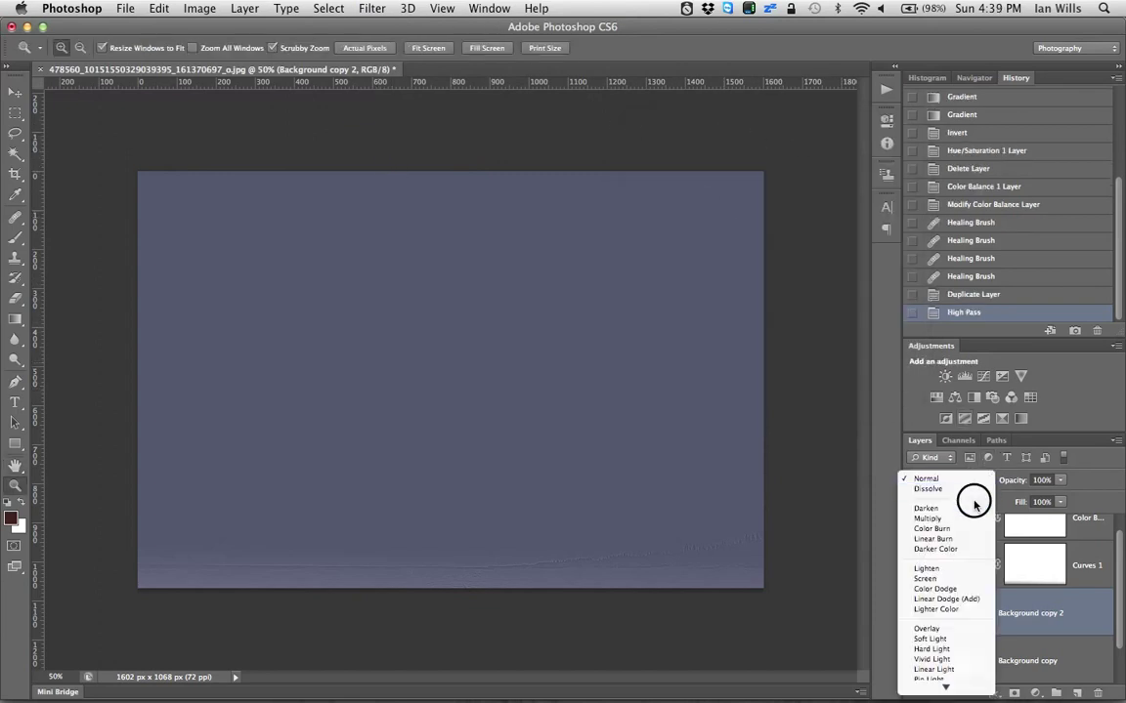
{"action": "left_click", "coordinate": [965, 640]}
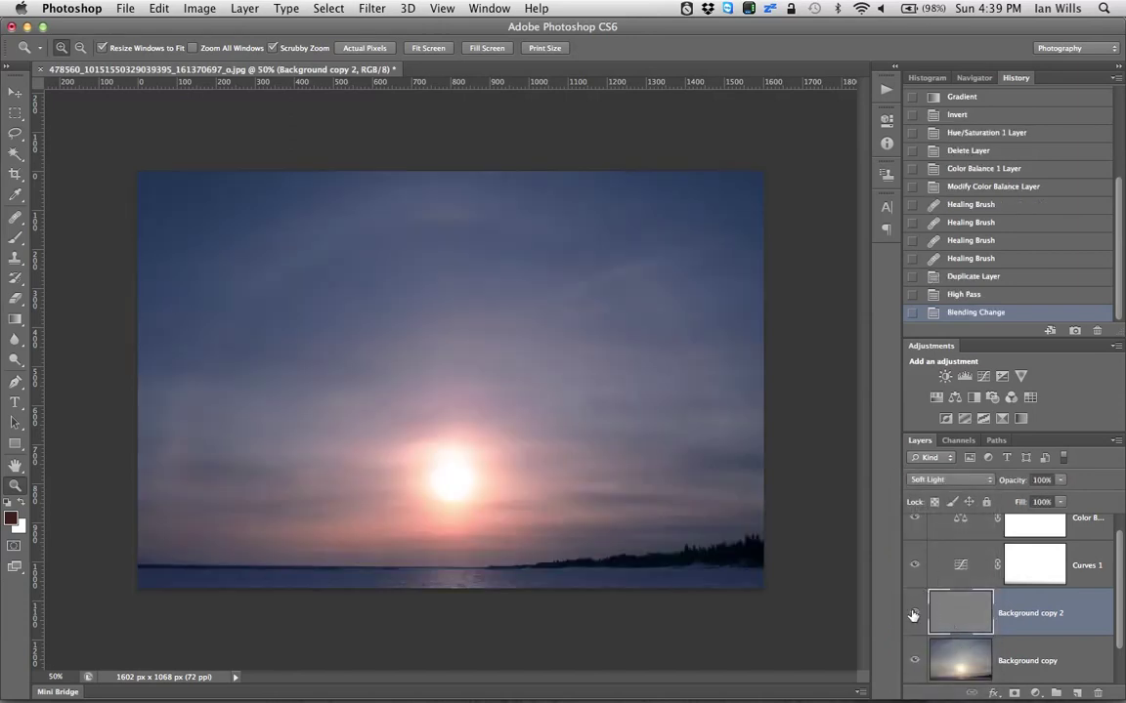
{"action": "left_click", "coordinate": [965, 480]}
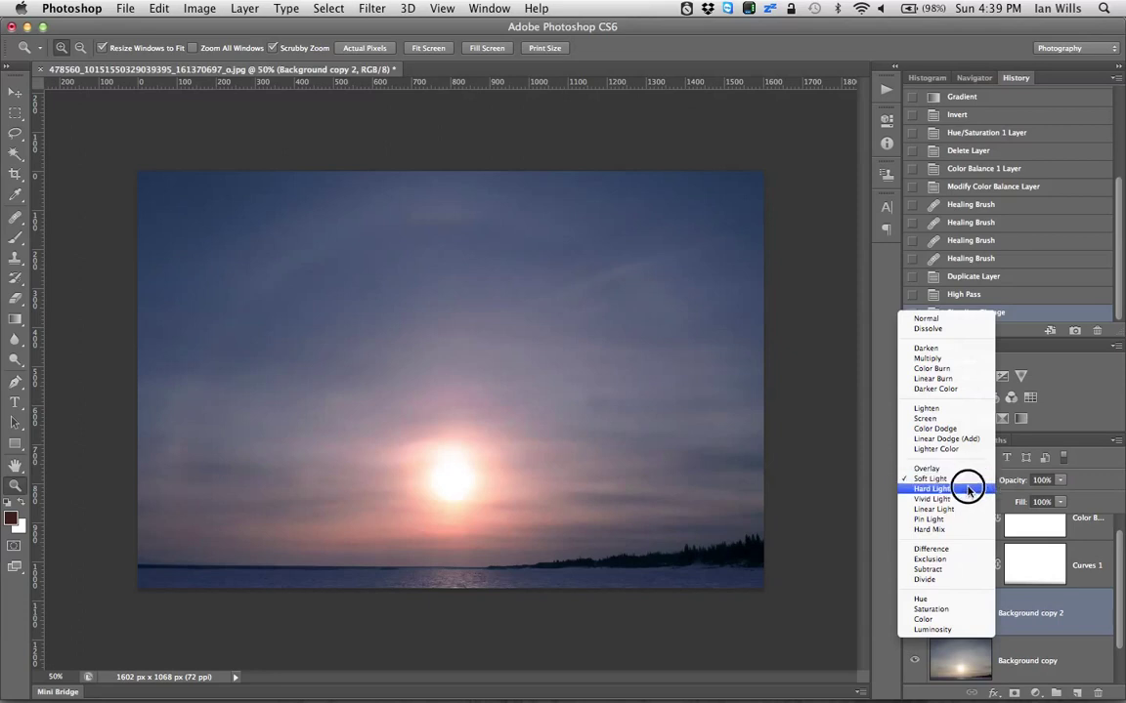
{"action": "left_click", "coordinate": [967, 491]}
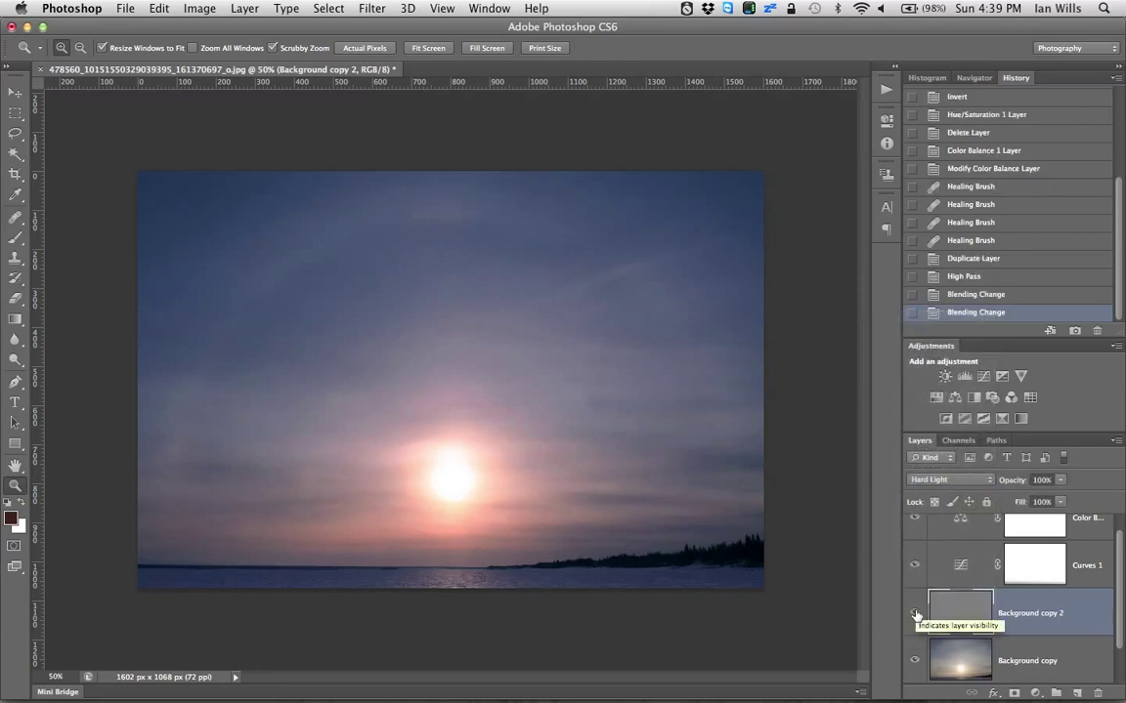
{"action": "left_click_drag", "start_coordinate": [633, 77], "coordinate": [647, 567]}
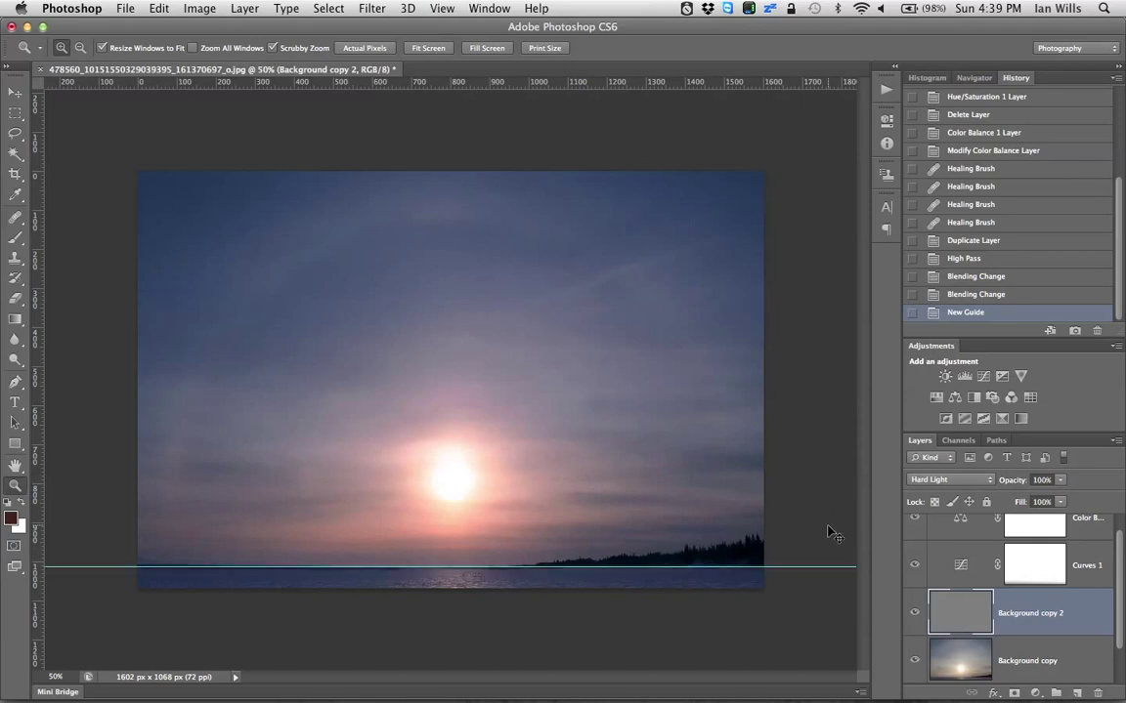
Hide guides and drop Background copy 2's opacity to 50%.
{"action": "key", "text": "super+semicolon"}
{"action": "key", "text": "super+semicolon"}
{"action": "key", "text": "super+semicolon"}
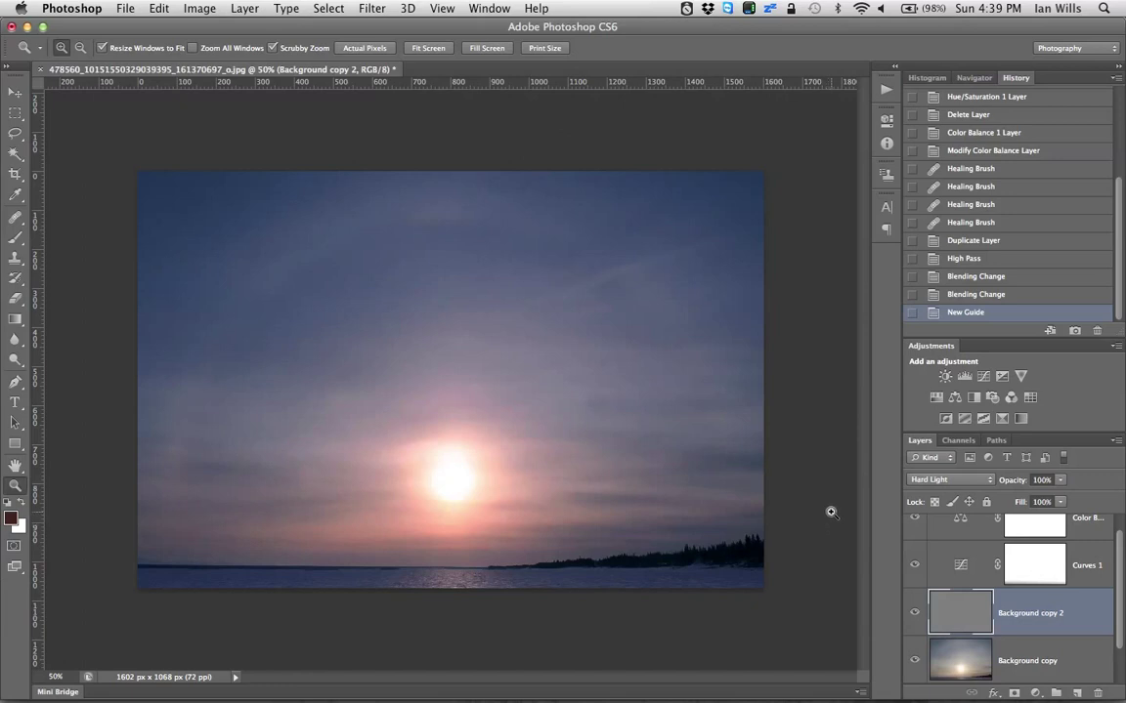
{"action": "scroll", "coordinate": [1014, 569], "scroll_direction": "up", "scroll_amount": 1}
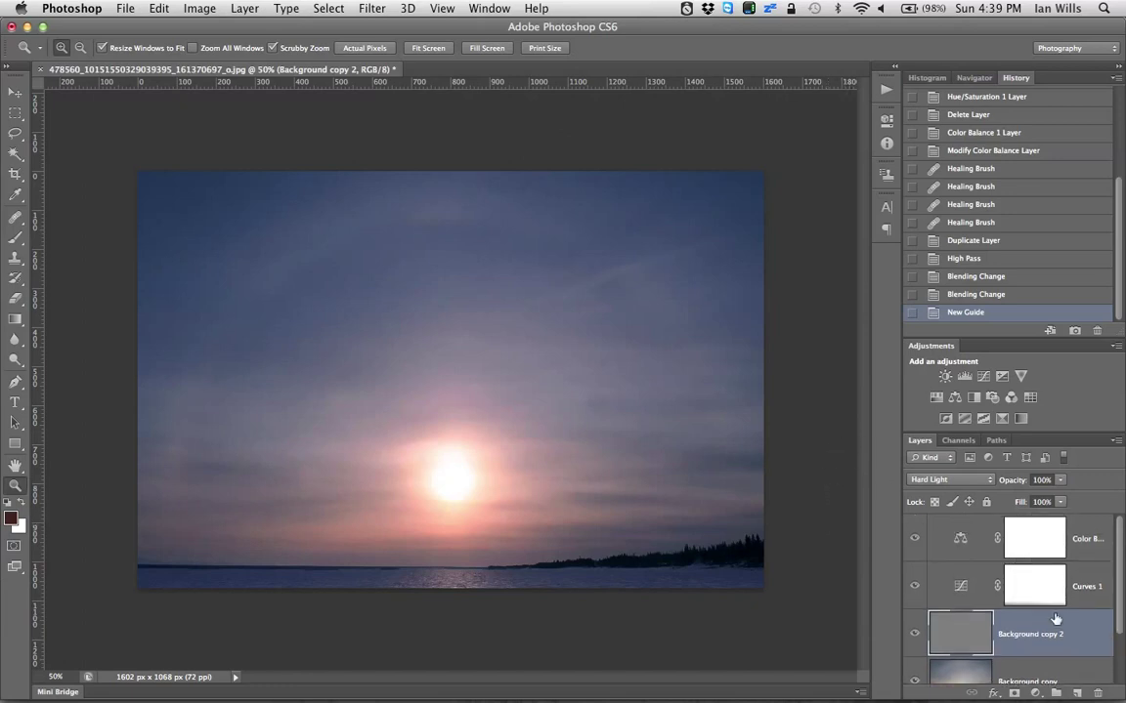
{"action": "left_click", "coordinate": [1027, 529]}
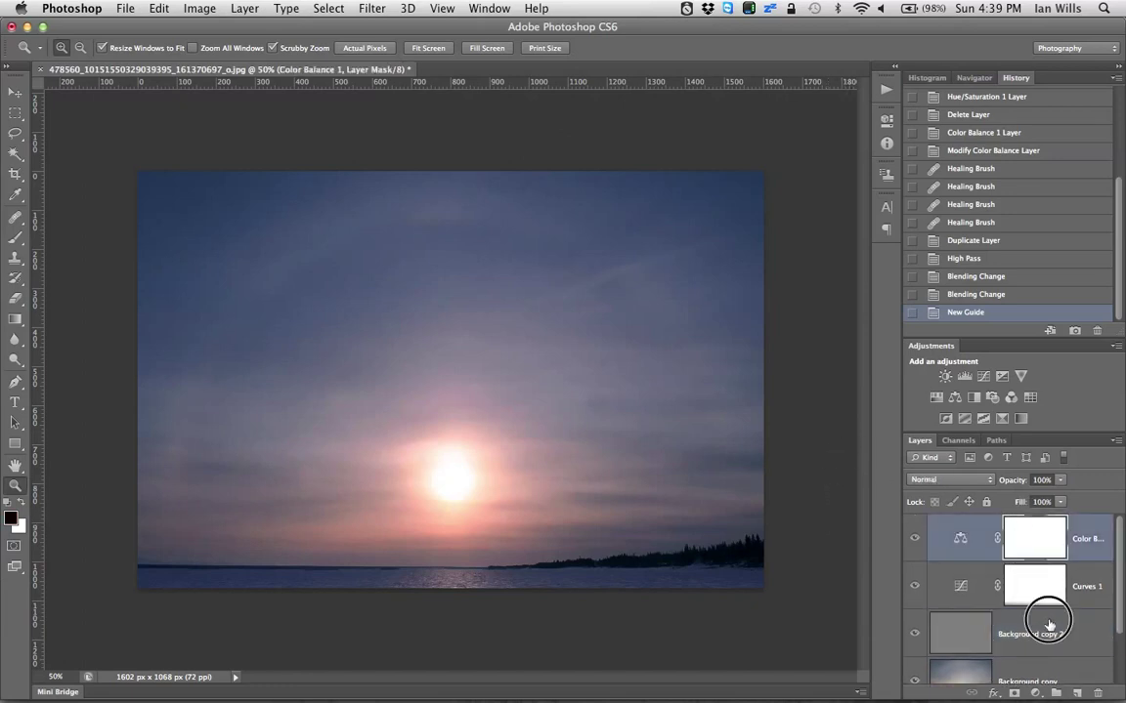
{"action": "left_click", "coordinate": [1025, 630]}
{"action": "left_click_drag", "start_coordinate": [1063, 483], "coordinate": [1031, 500]}
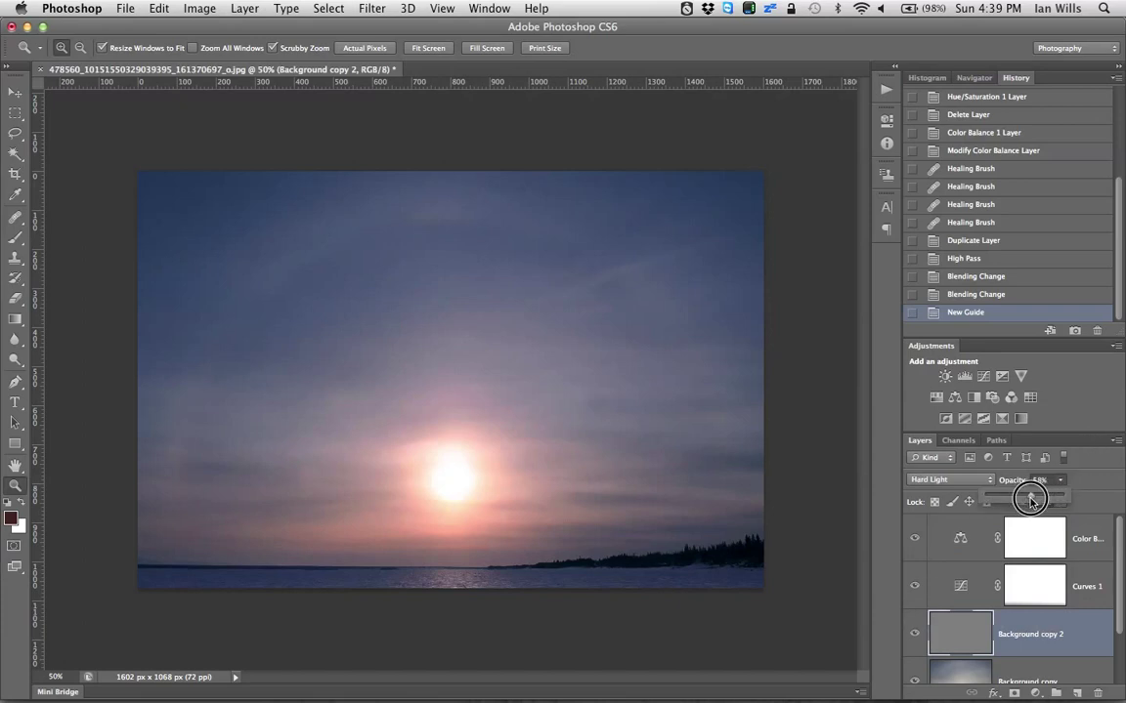
{"action": "left_click_drag", "start_coordinate": [1031, 499], "coordinate": [1026, 498]}
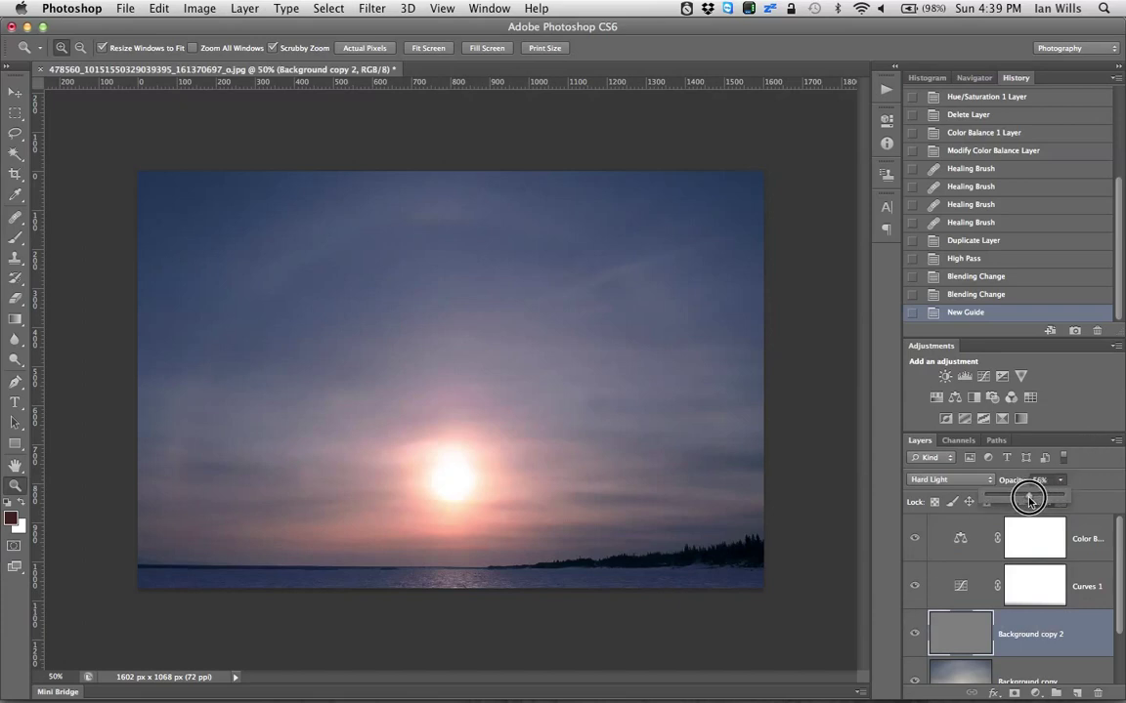
{"action": "left_click_drag", "start_coordinate": [1025, 498], "coordinate": [1023, 505]}
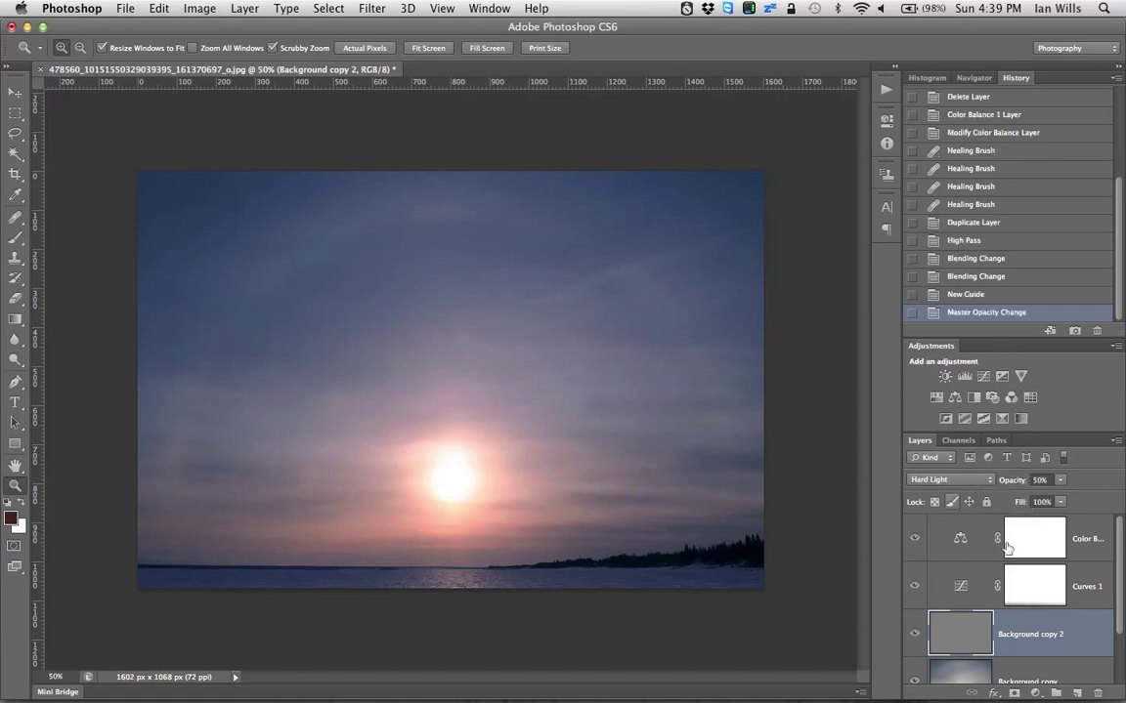
Add Levels 1 with inputs 40, 1.39, 243 and drag its mask gradient upward from the horizon.
{"action": "left_click", "coordinate": [1035, 693]}
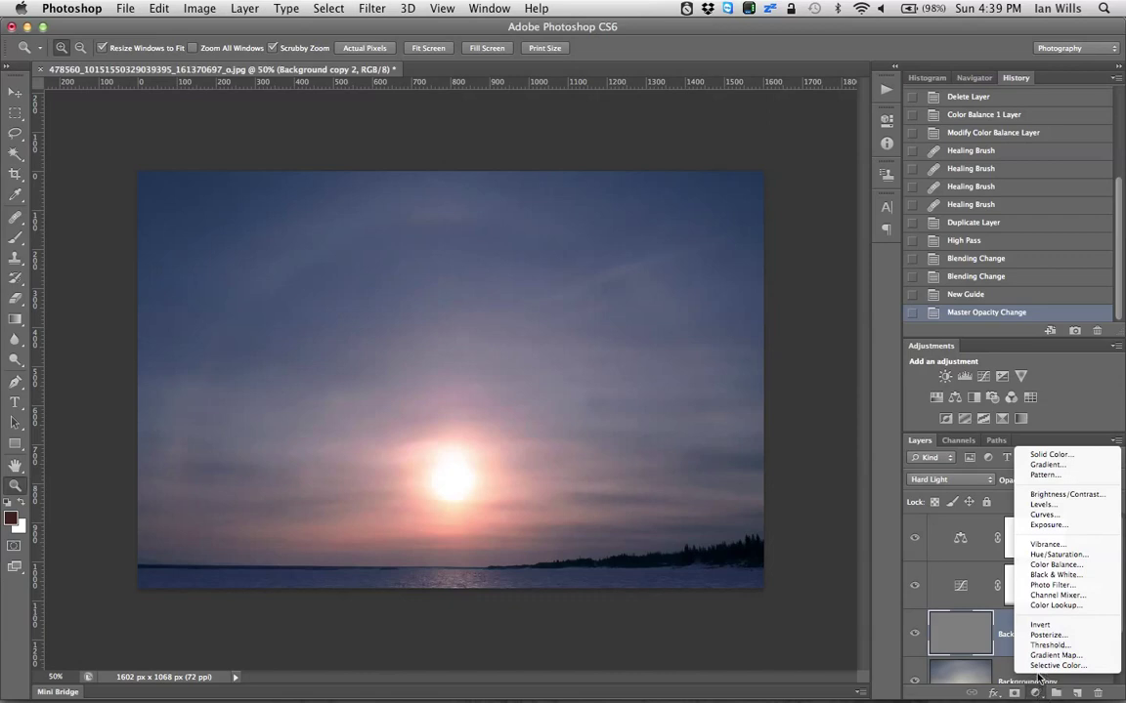
{"action": "left_click", "coordinate": [1063, 505]}
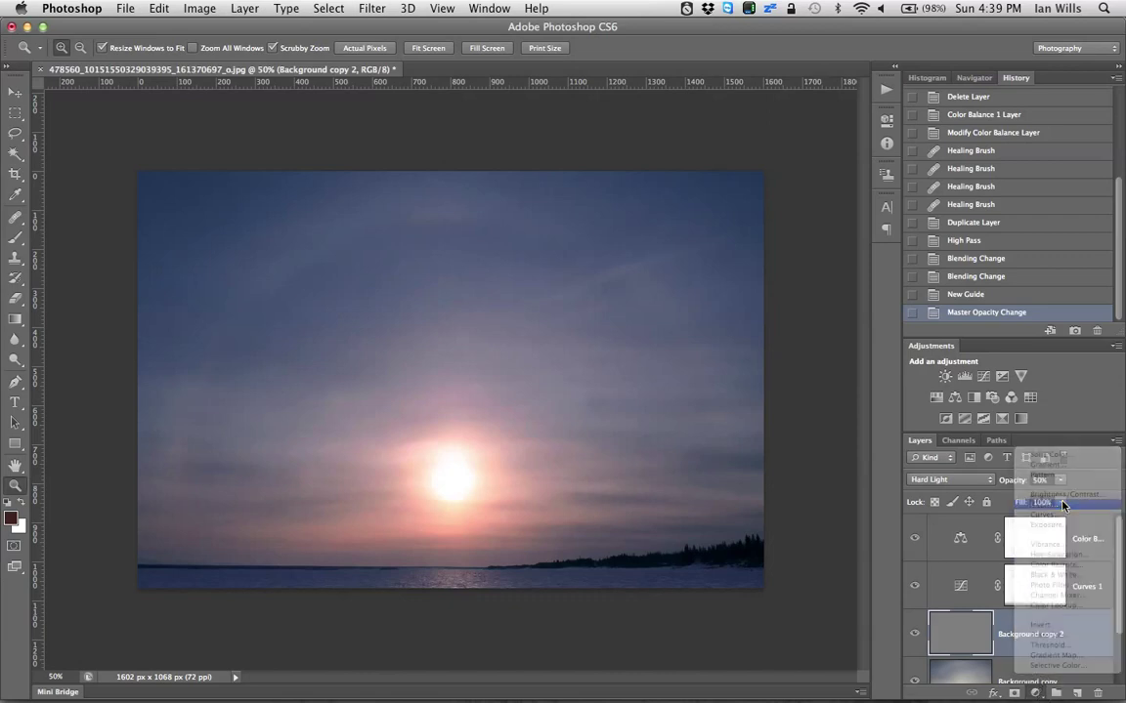
{"action": "left_click_drag", "start_coordinate": [735, 265], "coordinate": [748, 270]}
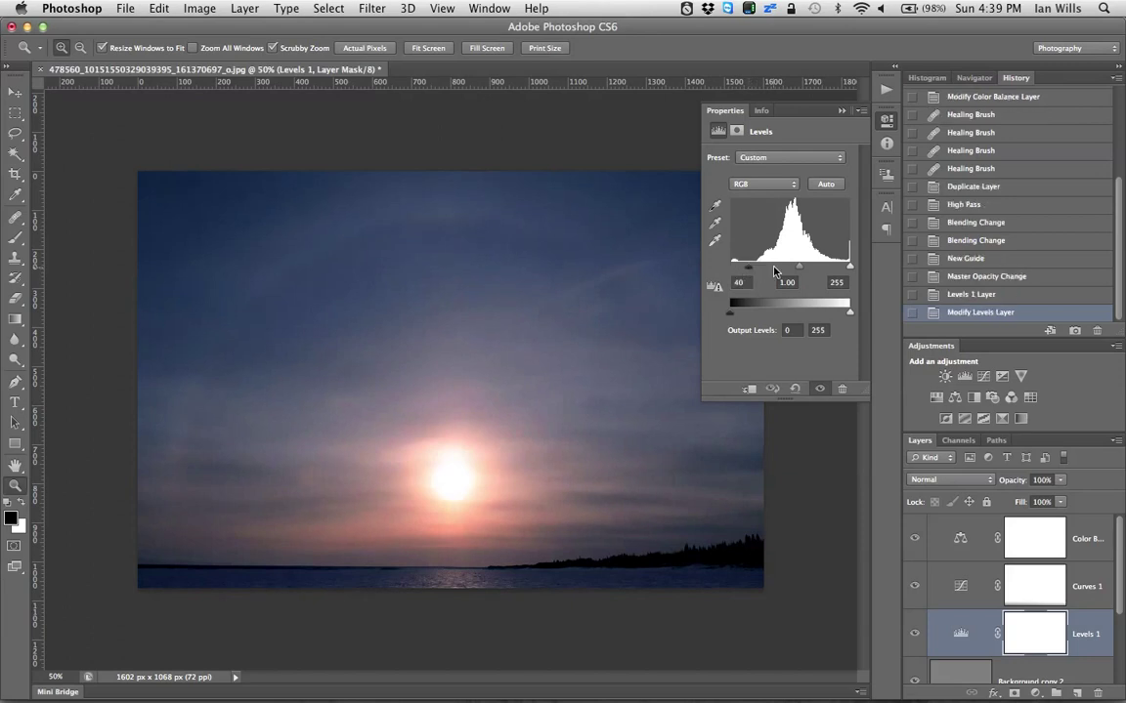
{"action": "left_click_drag", "start_coordinate": [795, 265], "coordinate": [783, 269]}
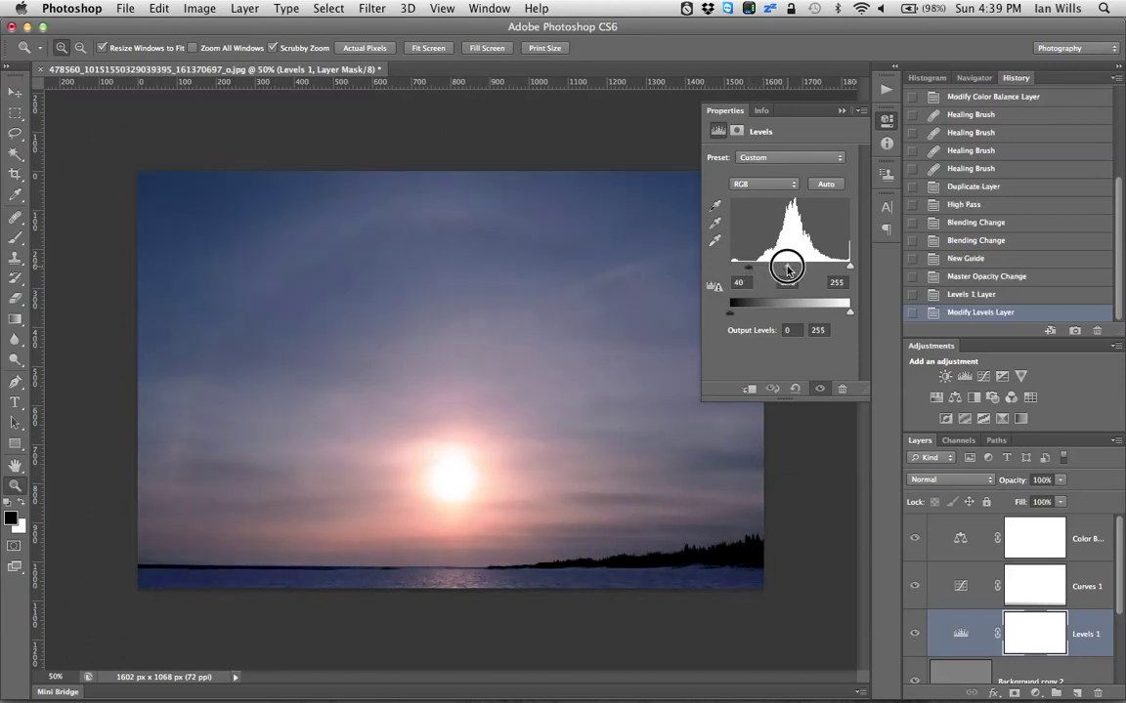
{"action": "left_click_drag", "start_coordinate": [846, 264], "coordinate": [845, 269]}
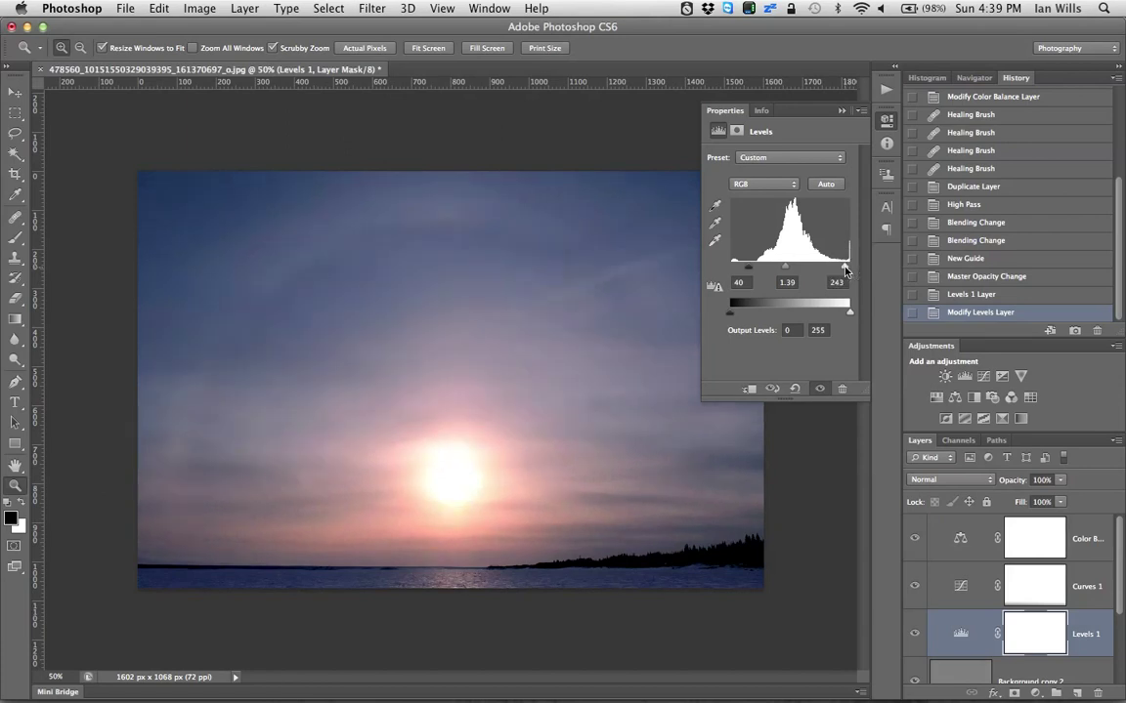
{"action": "left_click", "coordinate": [842, 111]}
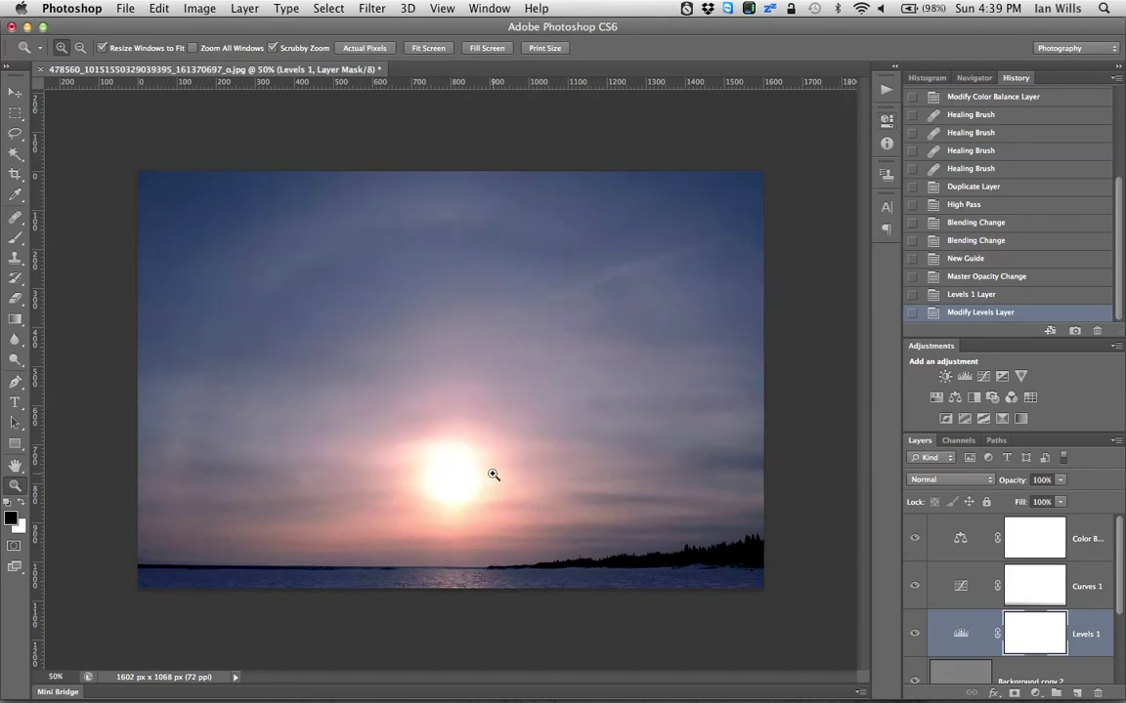
{"action": "key", "text": "g"}
{"action": "left_click_drag", "start_coordinate": [447, 576], "coordinate": [446, 330]}
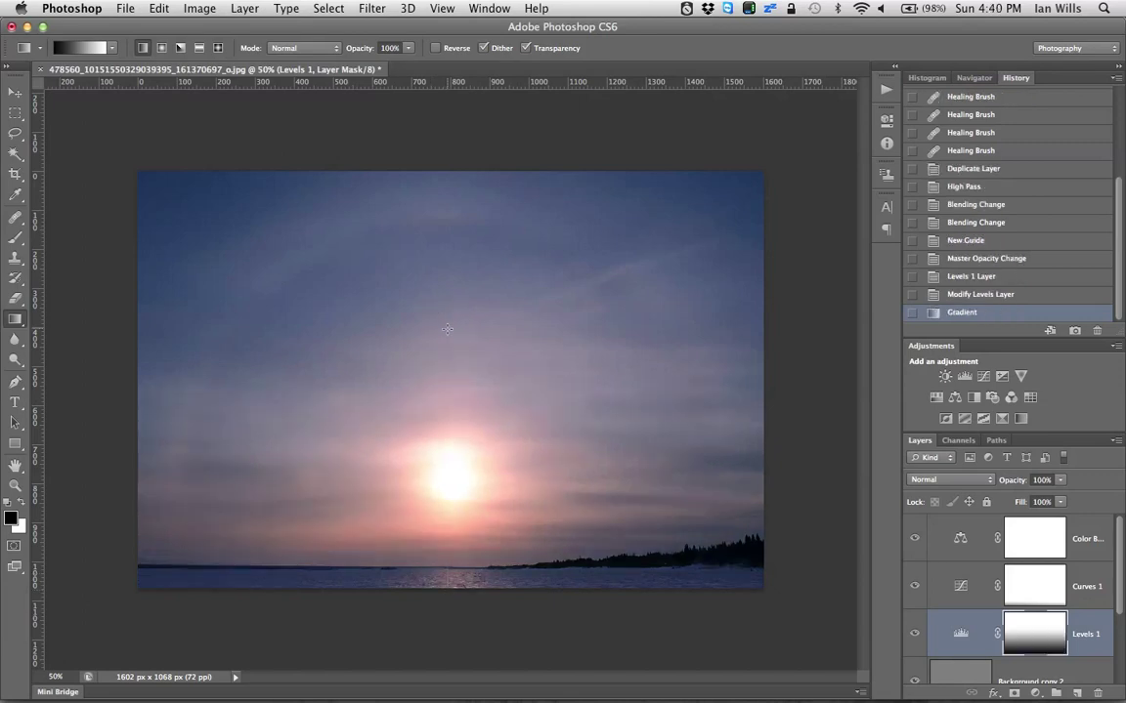
Toggle Levels 1 off and on to compare, then start a new adjustment layer.
{"action": "left_click", "coordinate": [913, 635]}
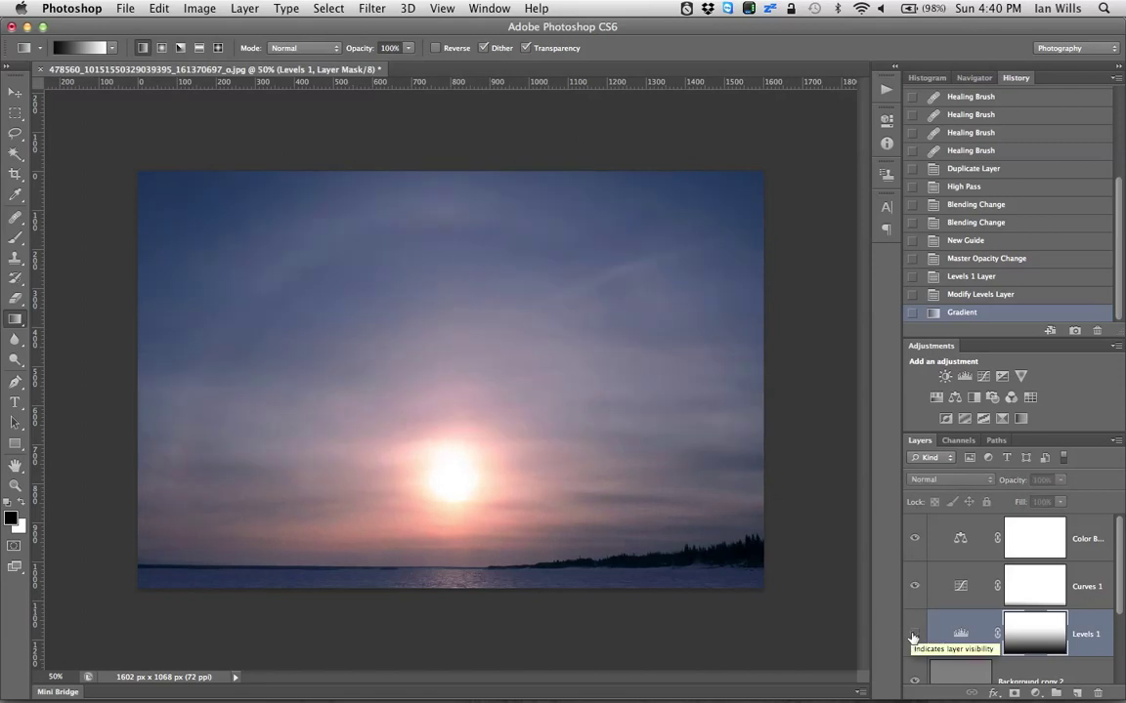
{"action": "left_click", "coordinate": [914, 635]}
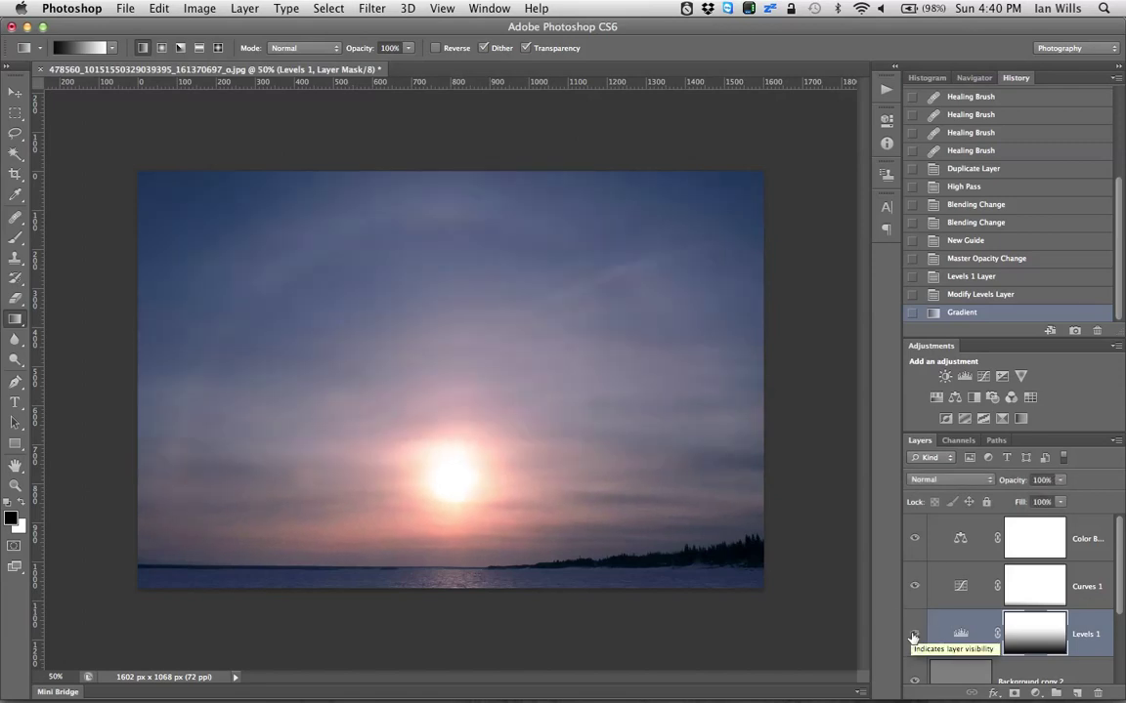
{"action": "scroll", "coordinate": [913, 587], "scroll_direction": "down", "scroll_amount": 3}
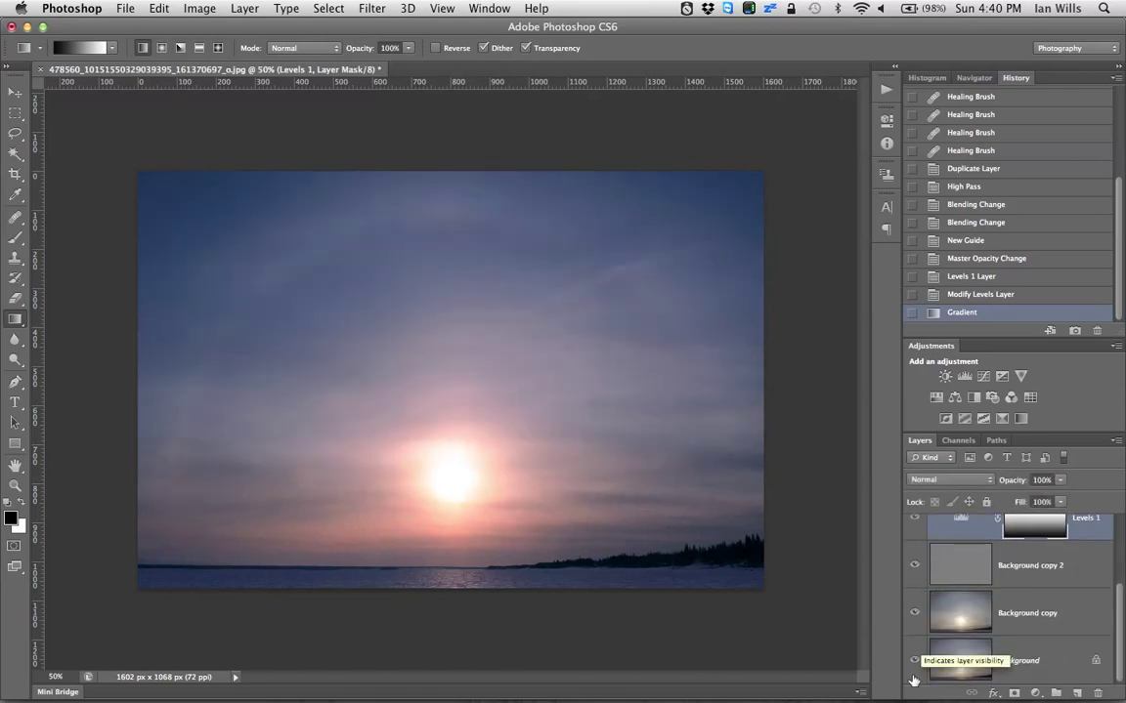
{"action": "key", "text": "super+Tab"}
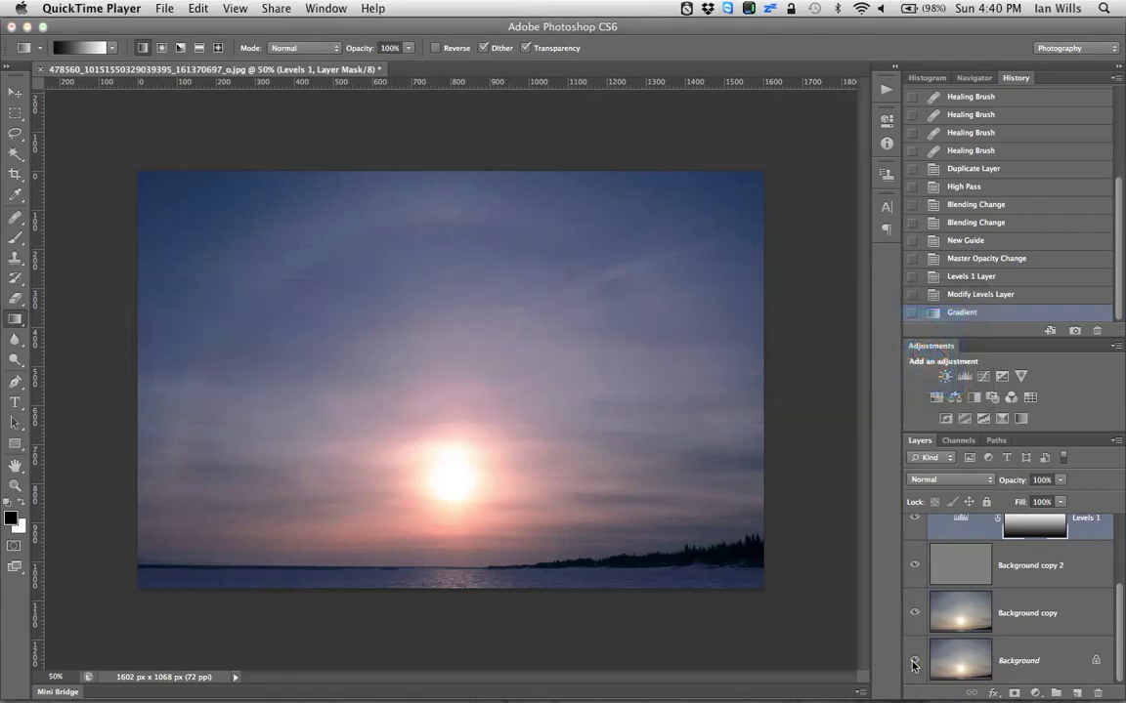
{"action": "scroll", "coordinate": [929, 613], "scroll_direction": "up", "scroll_amount": 2}
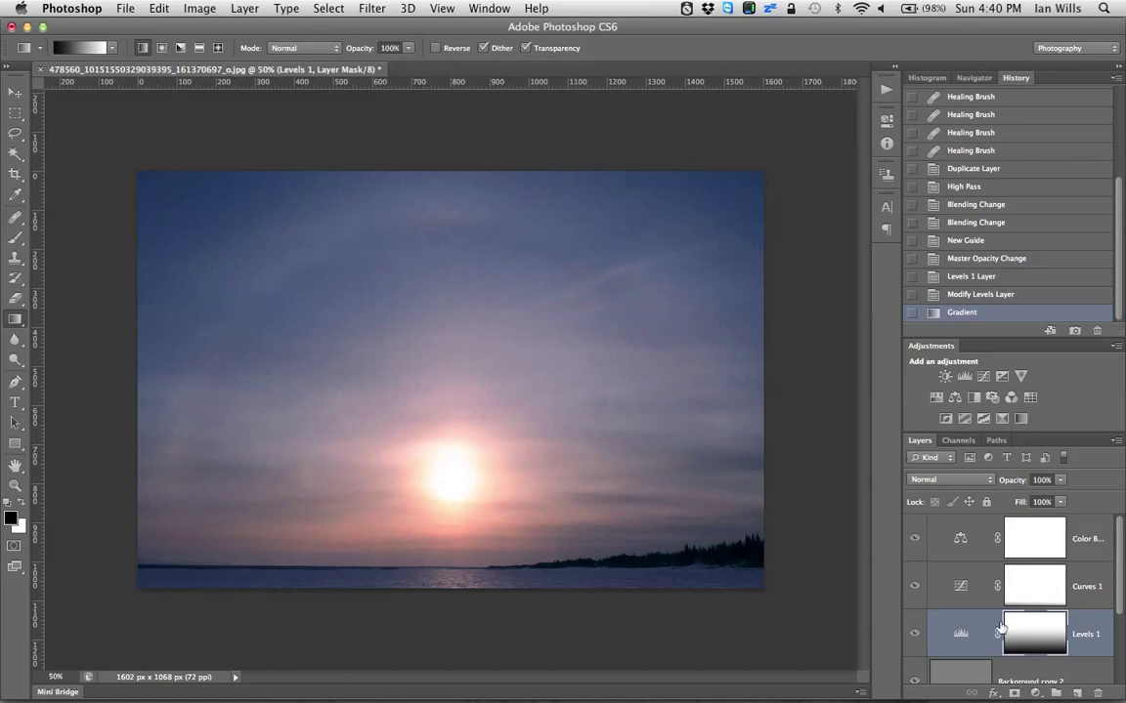
{"action": "left_click", "coordinate": [1035, 693]}
Add a Curves 2 layer with shadows pulled down and input 192 raised to 208.
{"action": "left_click", "coordinate": [1042, 515]}
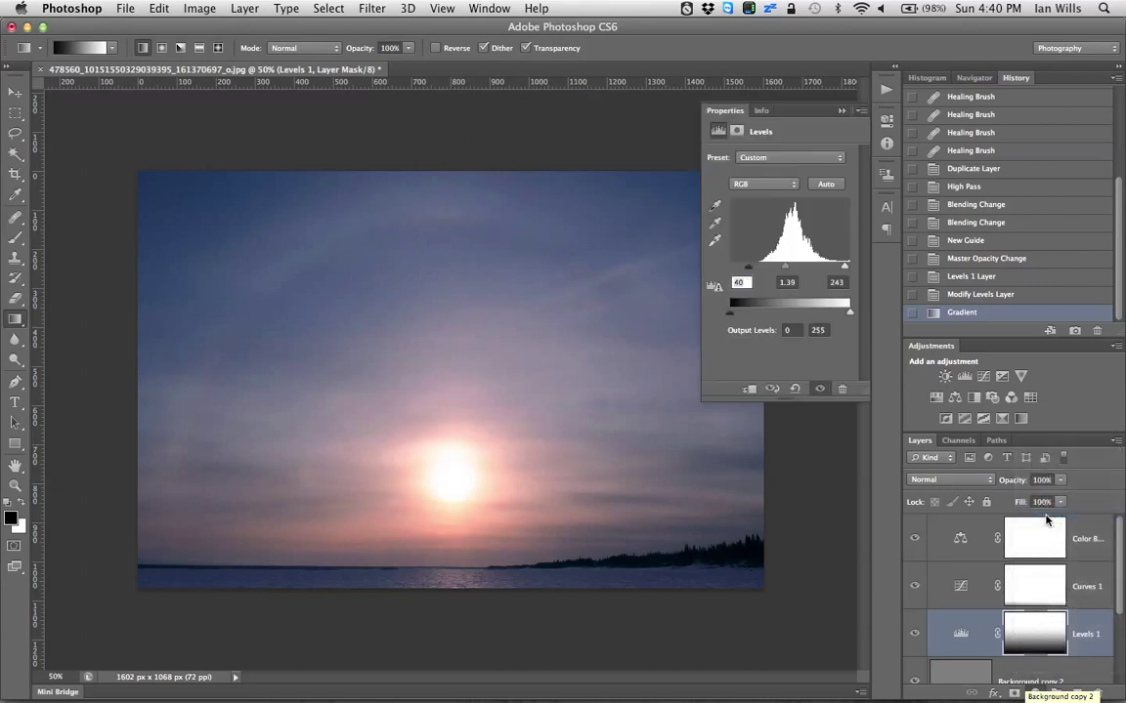
{"action": "left_click_drag", "start_coordinate": [760, 273], "coordinate": [762, 284]}
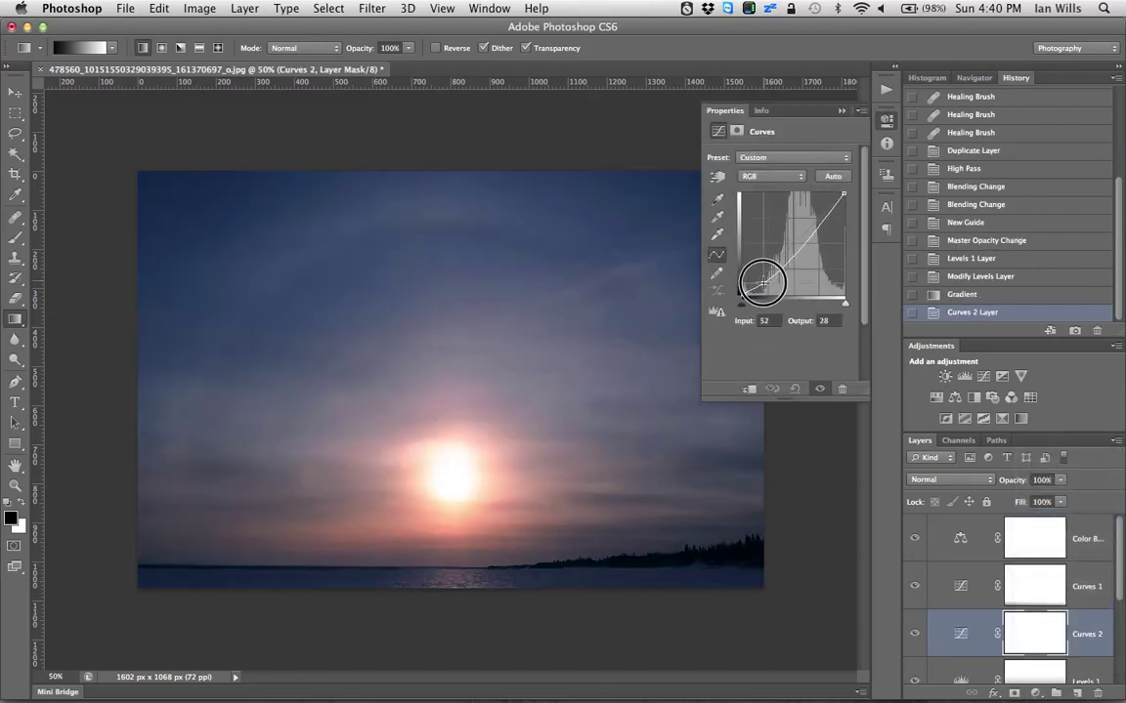
{"action": "left_click_drag", "start_coordinate": [813, 217], "coordinate": [818, 211]}
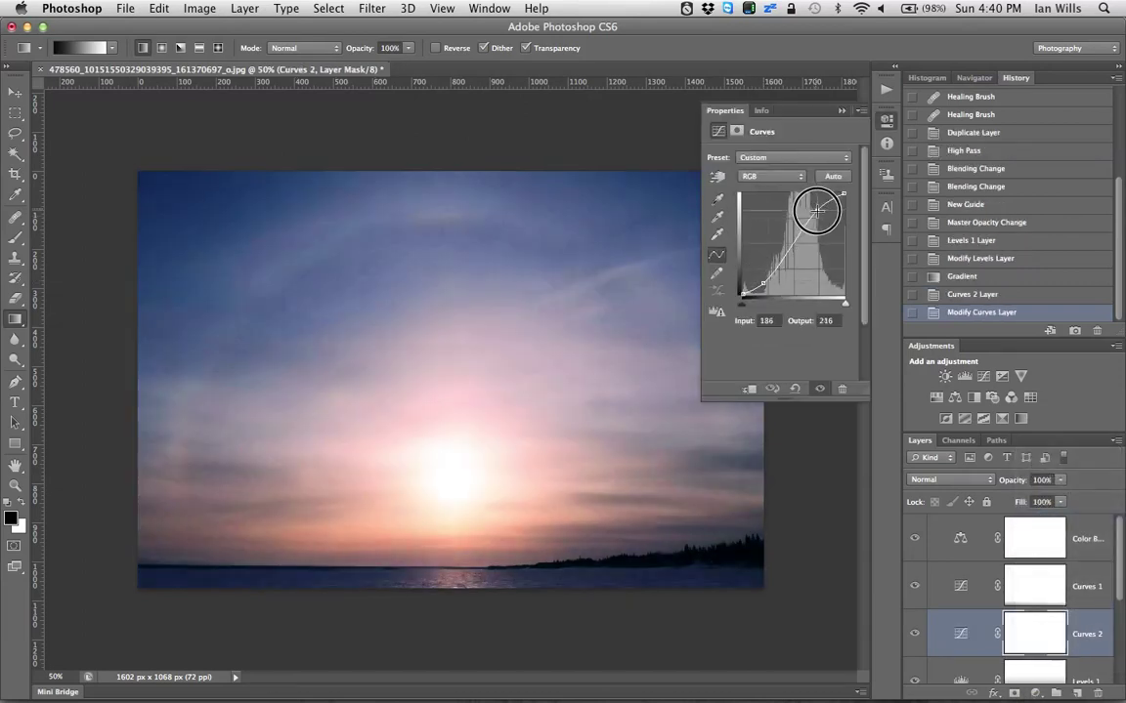
{"action": "left_click", "coordinate": [841, 110]}
{"action": "left_click", "coordinate": [977, 479]}
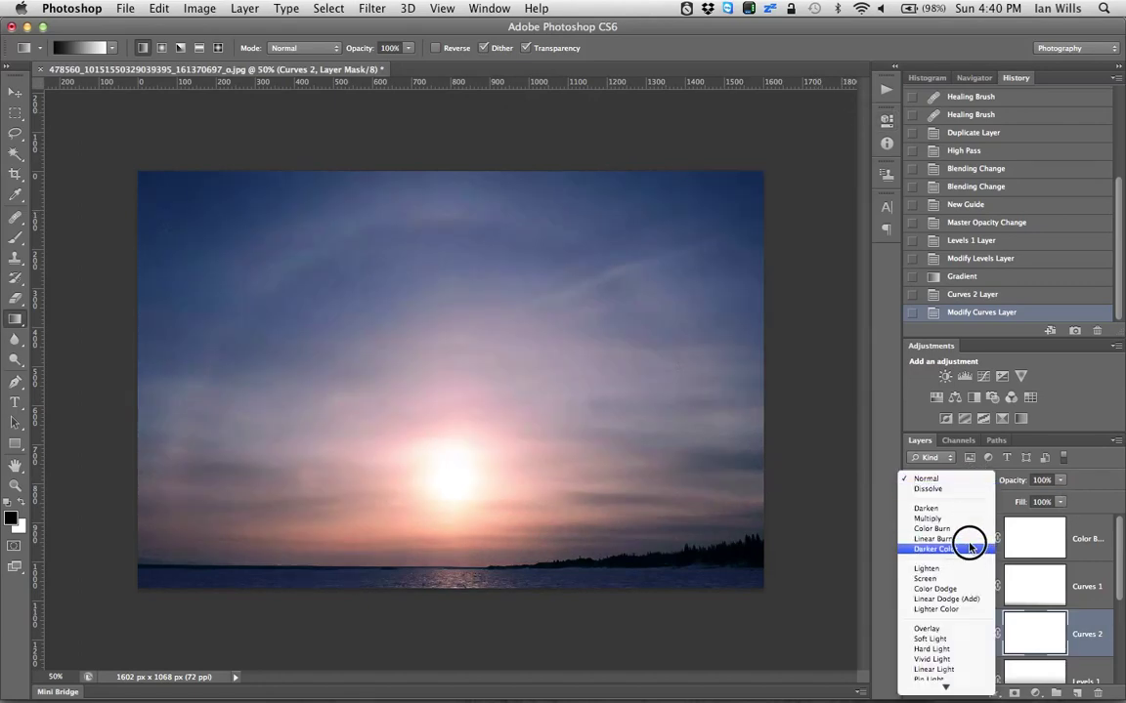
Try Multiply, Screen and Hard Light blending on Curves 2, toggling it to compare.
{"action": "left_click", "coordinate": [965, 521]}
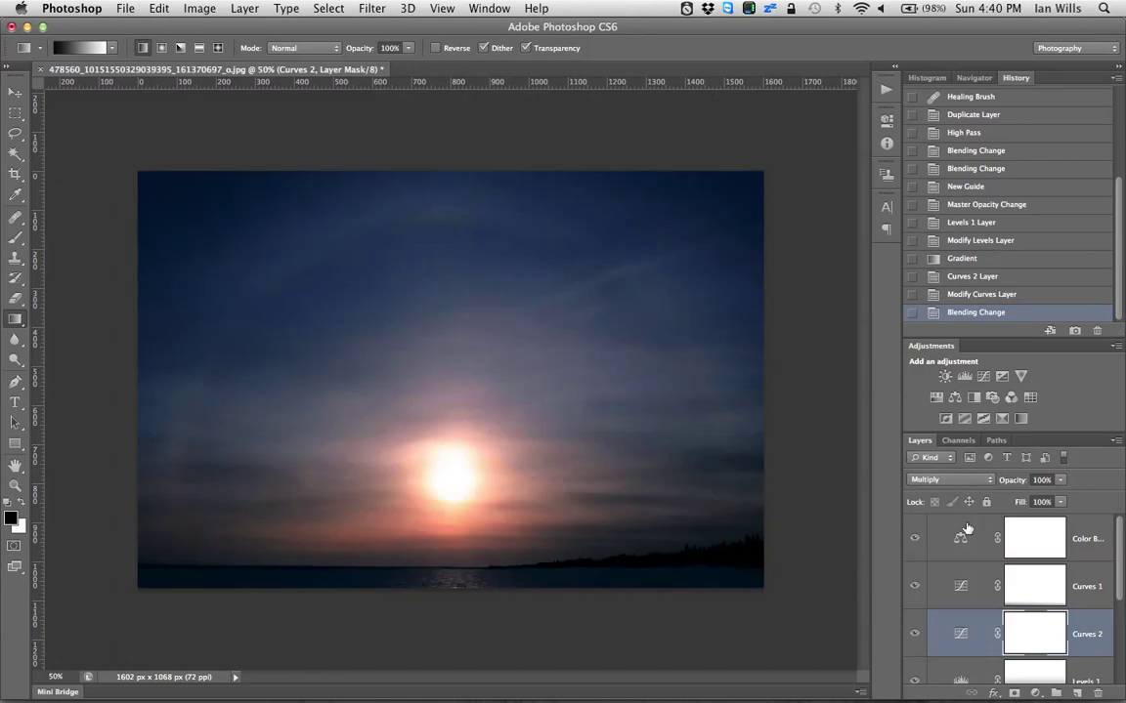
{"action": "left_click", "coordinate": [911, 630]}
{"action": "left_click", "coordinate": [912, 630]}
{"action": "left_click", "coordinate": [912, 630]}
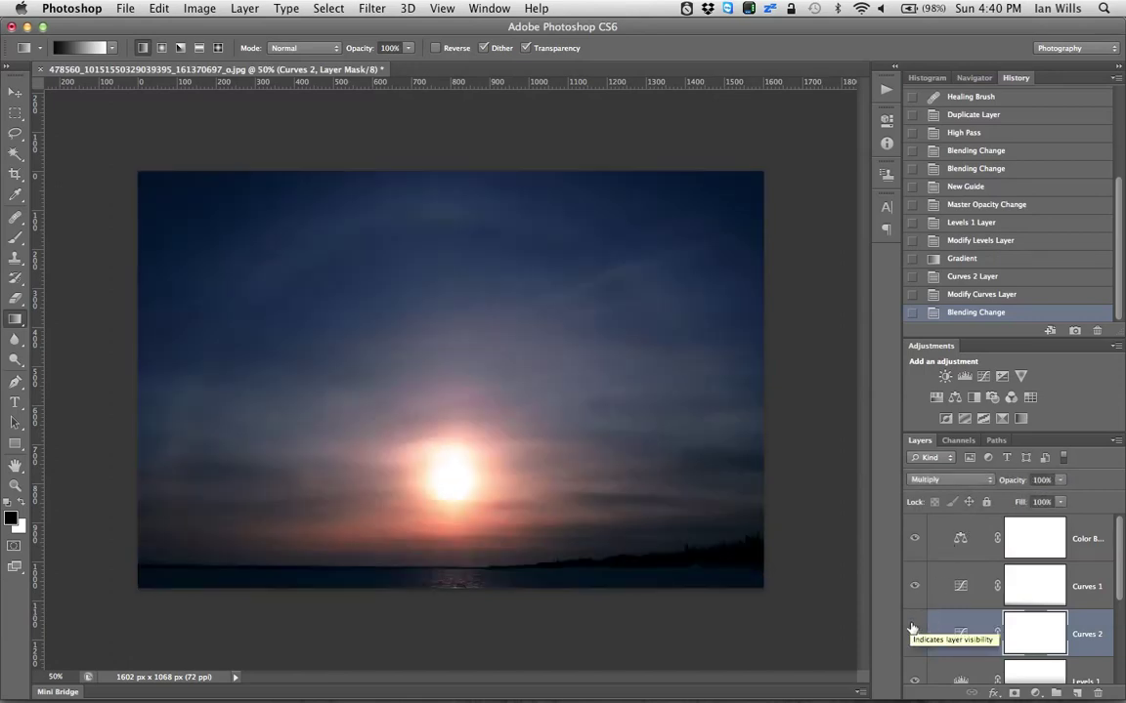
{"action": "left_click", "coordinate": [955, 480]}
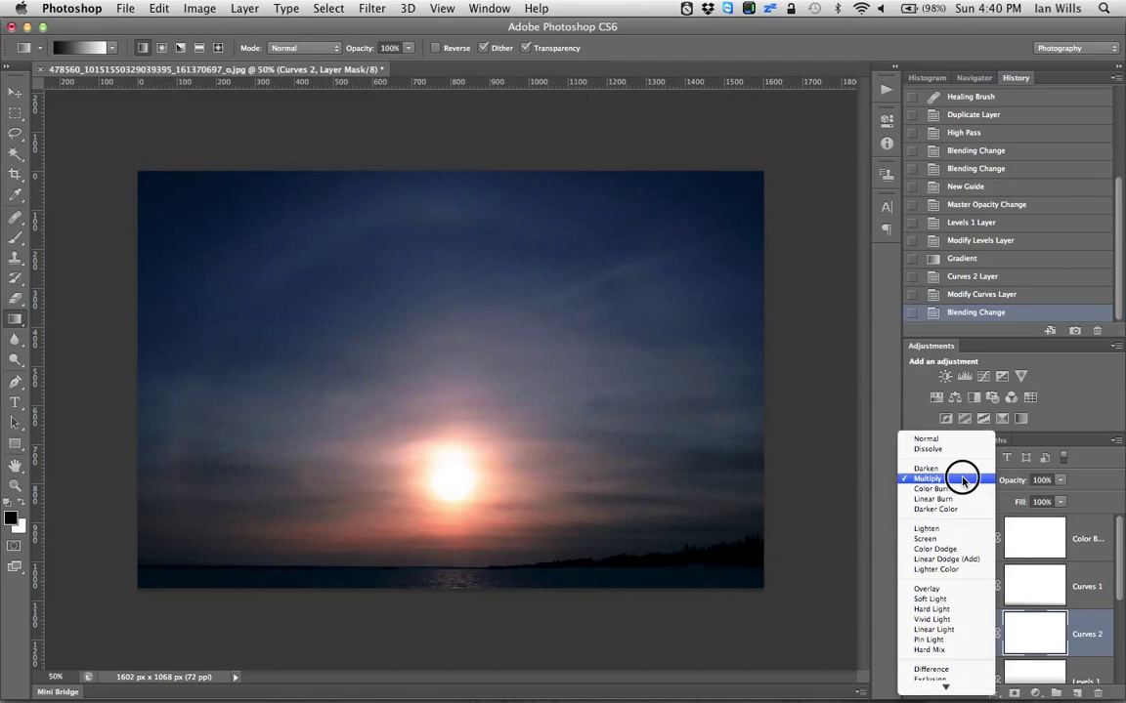
{"action": "left_click", "coordinate": [956, 539]}
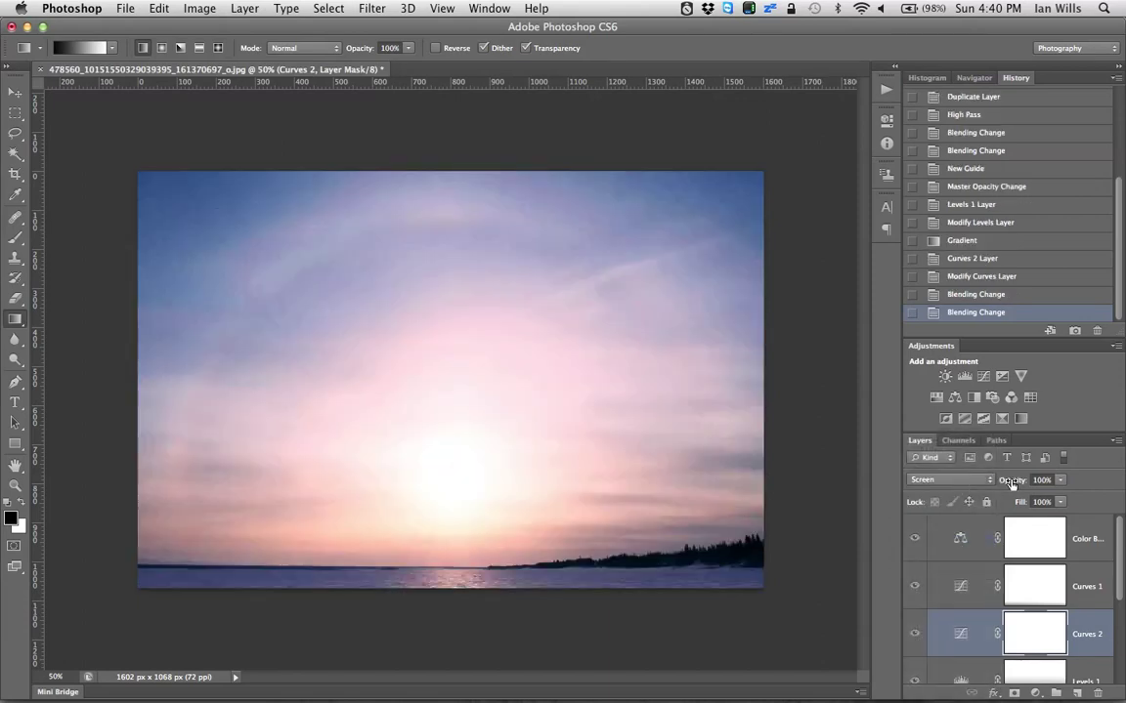
{"action": "left_click", "coordinate": [915, 635]}
{"action": "left_click", "coordinate": [956, 479]}
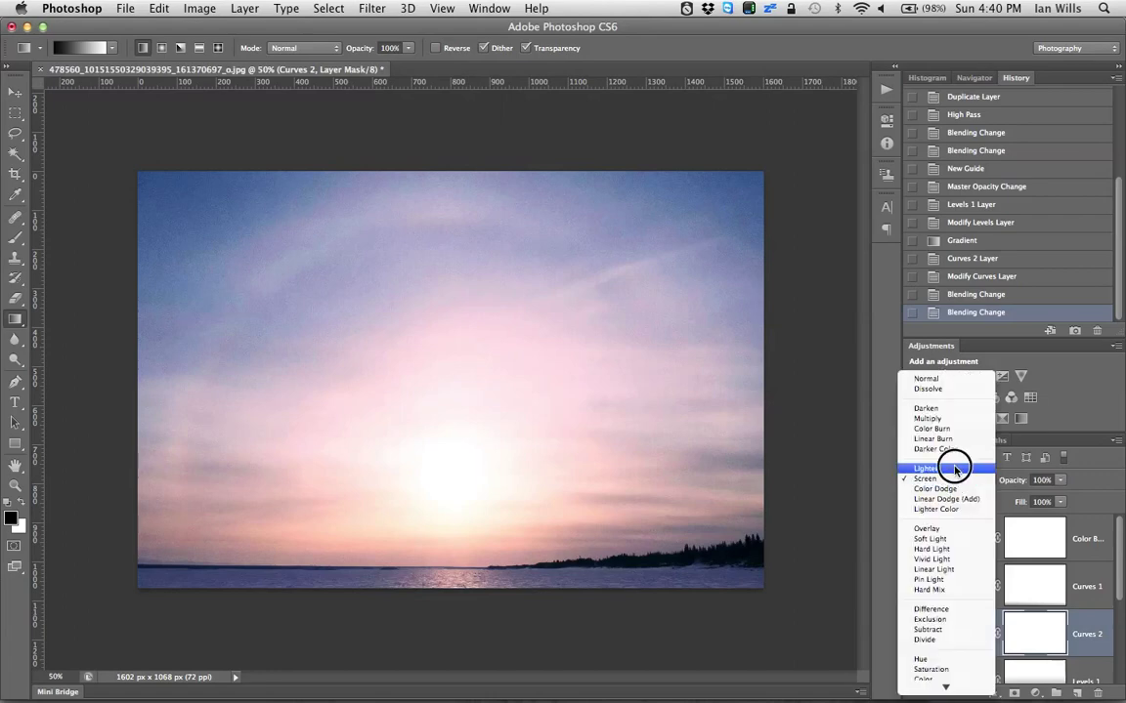
{"action": "left_click", "coordinate": [958, 549]}
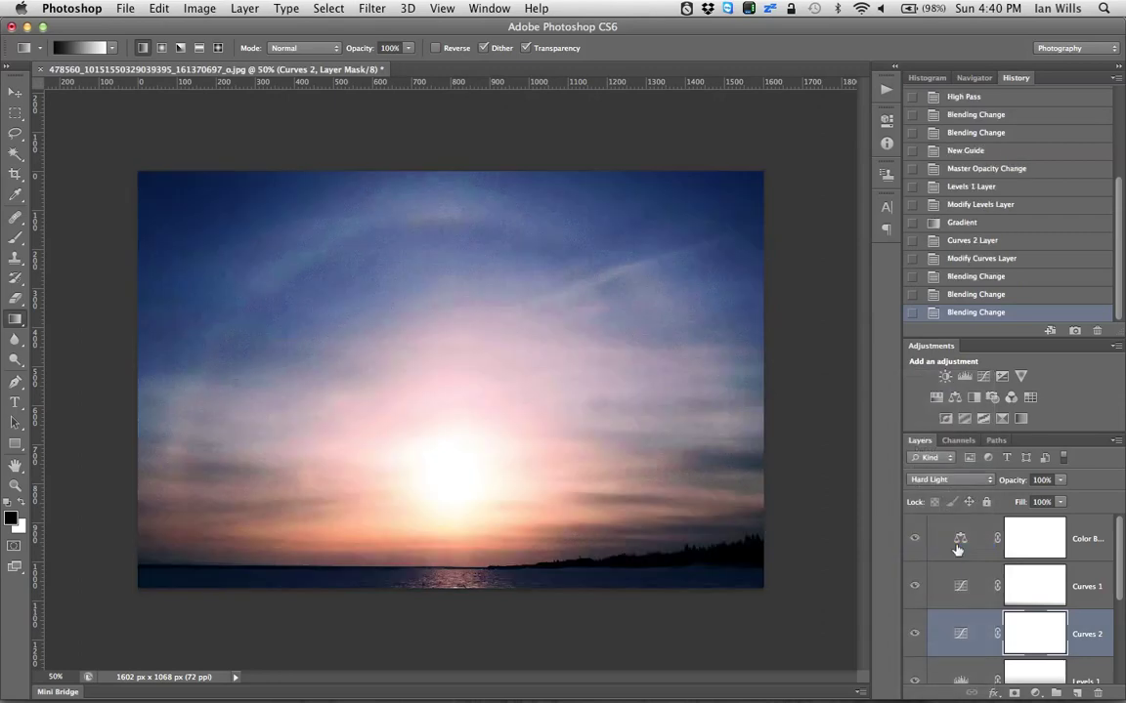
{"action": "left_click", "coordinate": [913, 635]}
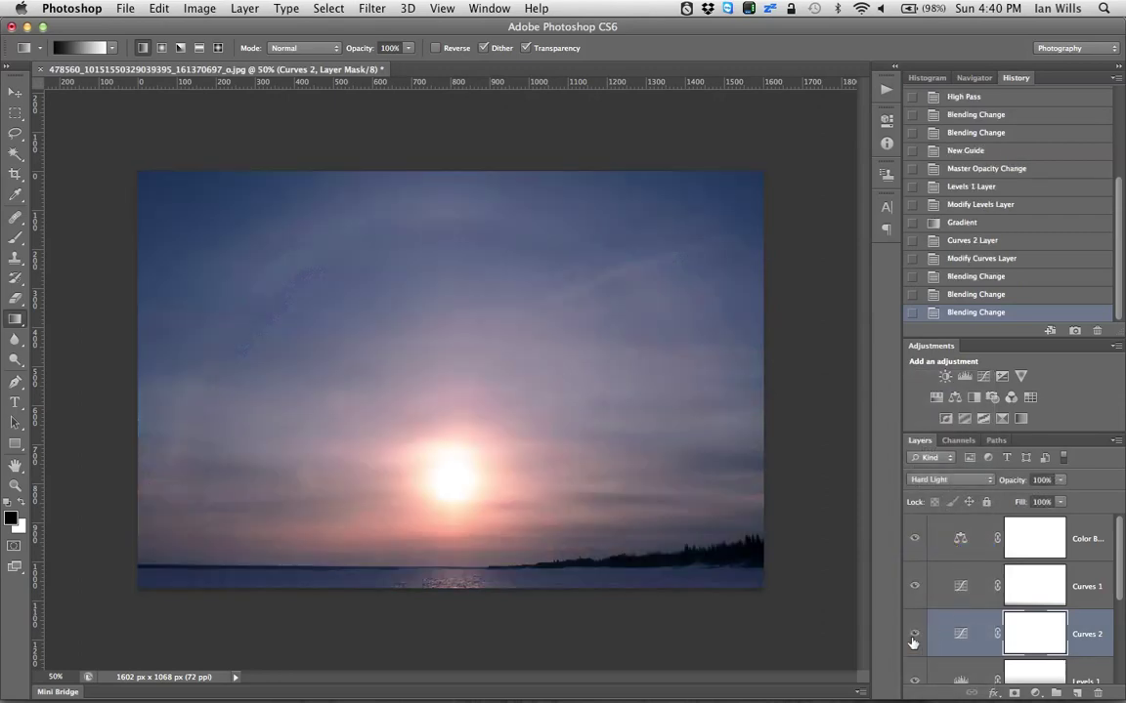
{"action": "left_click", "coordinate": [914, 635]}
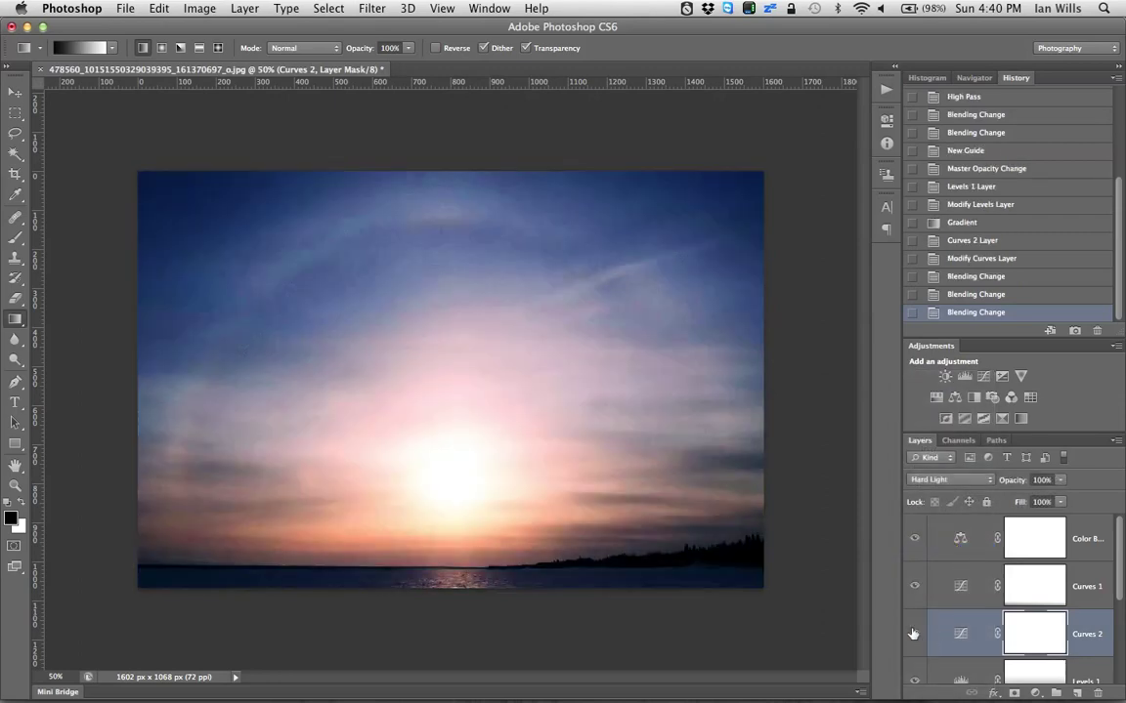
Try Pin Light and Hard Mix, then settle Curves 2 on Lighten at 99% opacity.
{"action": "left_click", "coordinate": [943, 480]}
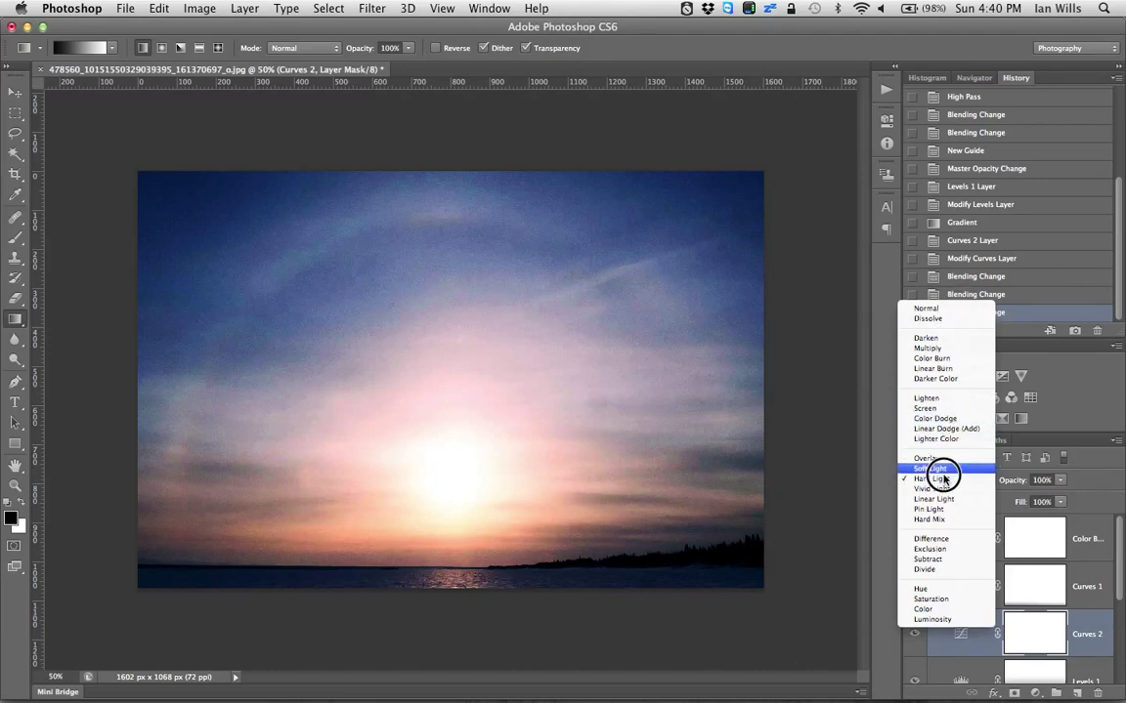
{"action": "left_click", "coordinate": [943, 510]}
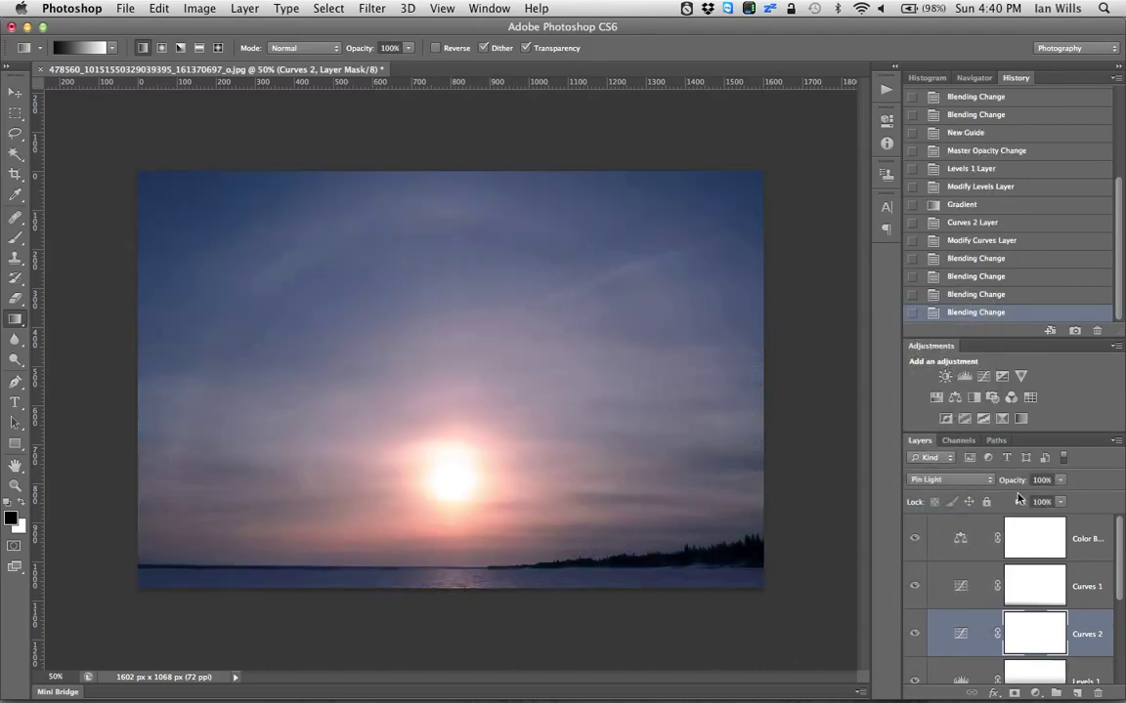
{"action": "left_click", "coordinate": [977, 479]}
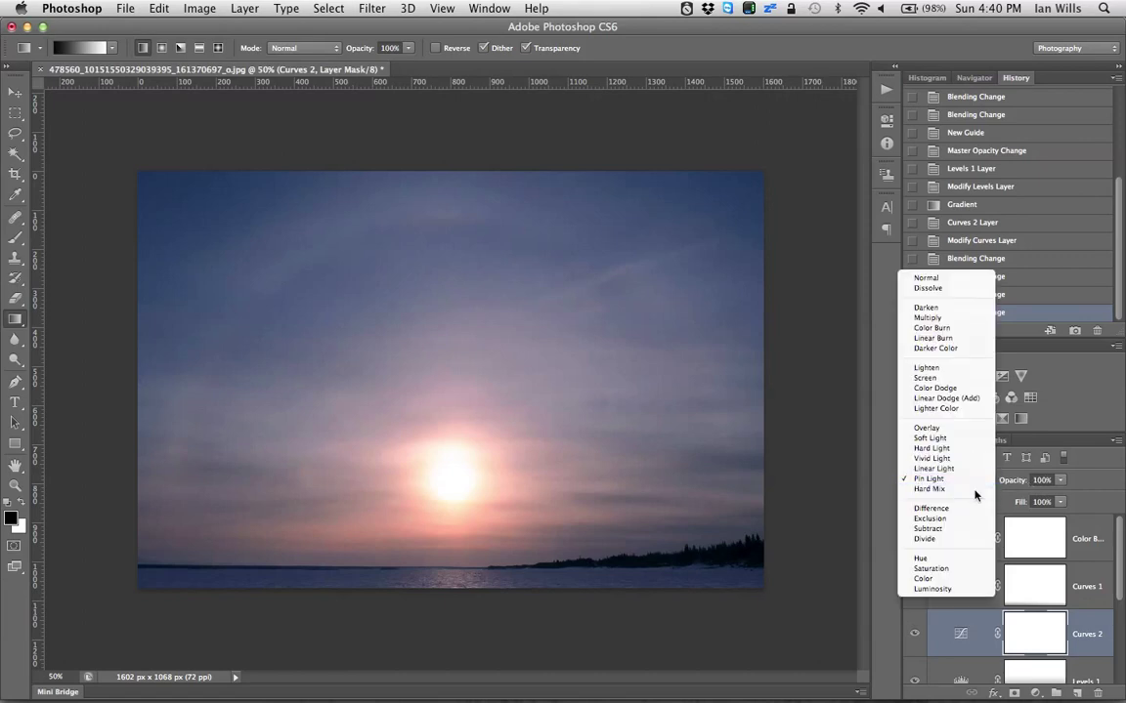
{"action": "left_click", "coordinate": [974, 489]}
{"action": "left_click", "coordinate": [972, 479]}
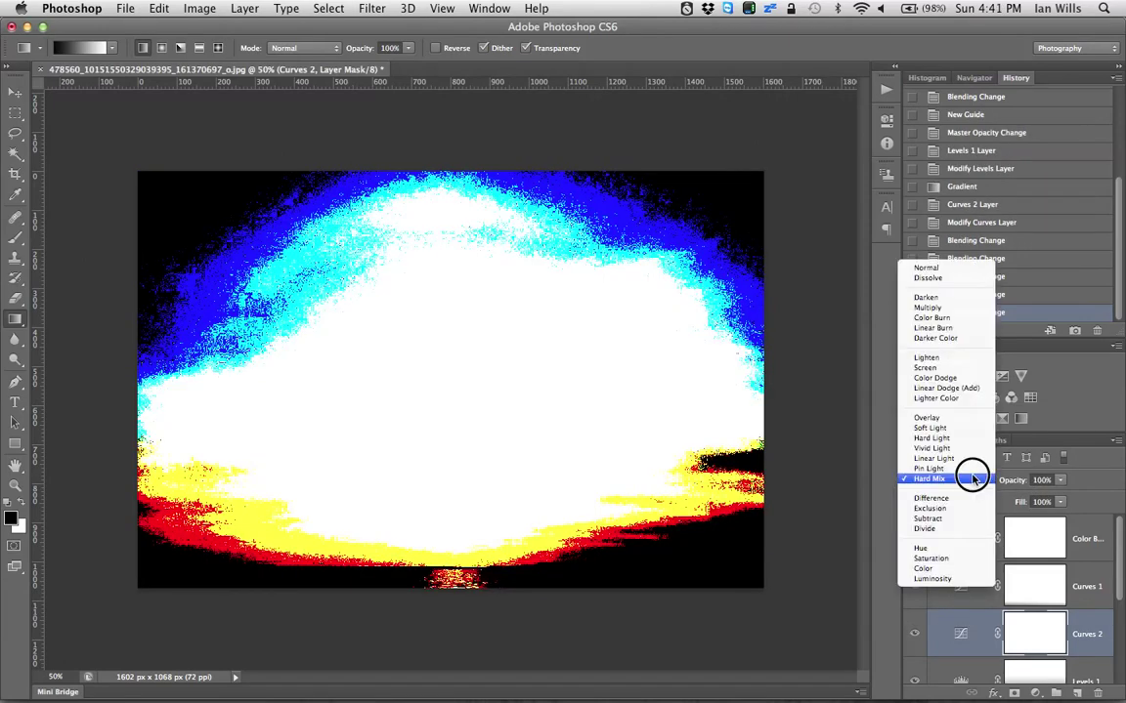
{"action": "left_click", "coordinate": [968, 360]}
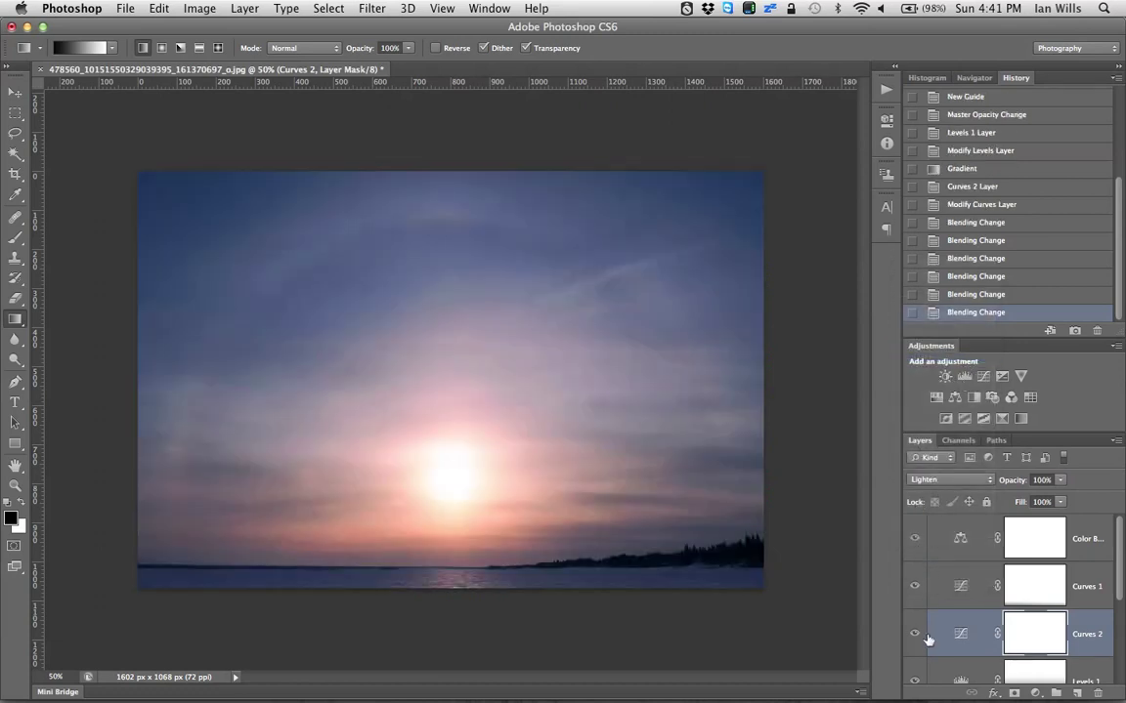
{"action": "left_click", "coordinate": [917, 635]}
{"action": "left_click", "coordinate": [1060, 480]}
{"action": "mouse_move", "coordinate": [1063, 495]}
{"action": "left_mouse_down"}
{"action": "mouse_move", "coordinate": [1034, 498]}
{"action": "mouse_move", "coordinate": [1079, 502]}
{"action": "left_mouse_up"}
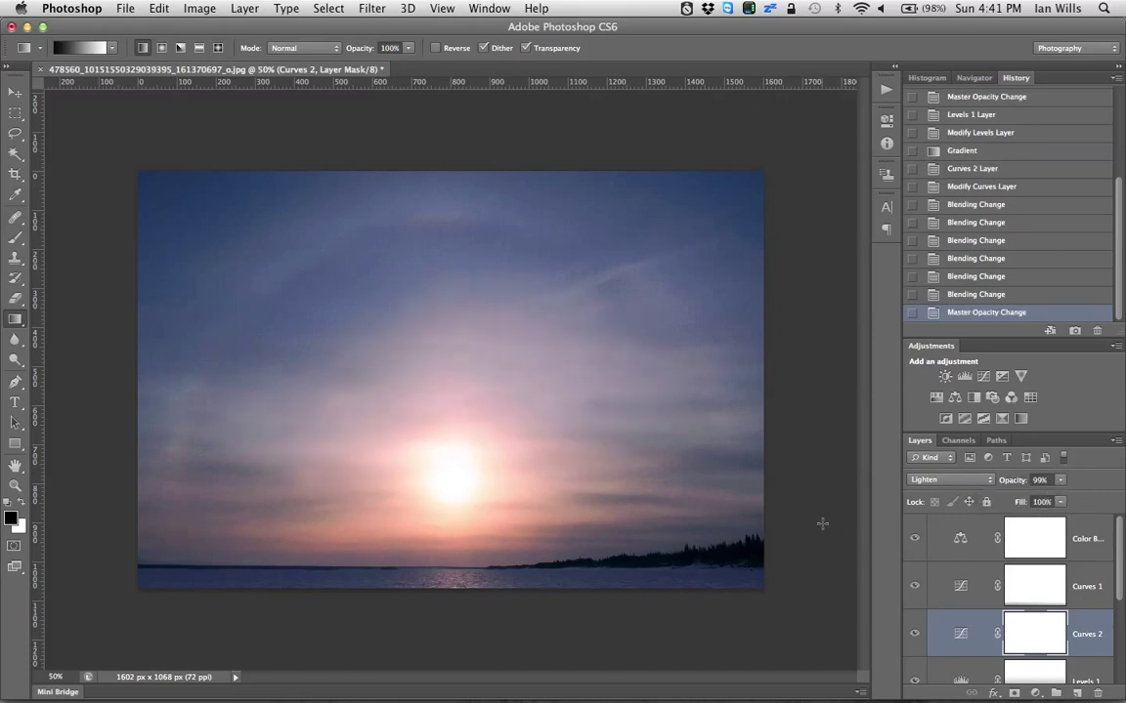
{"action": "key", "text": "super+Tab"}
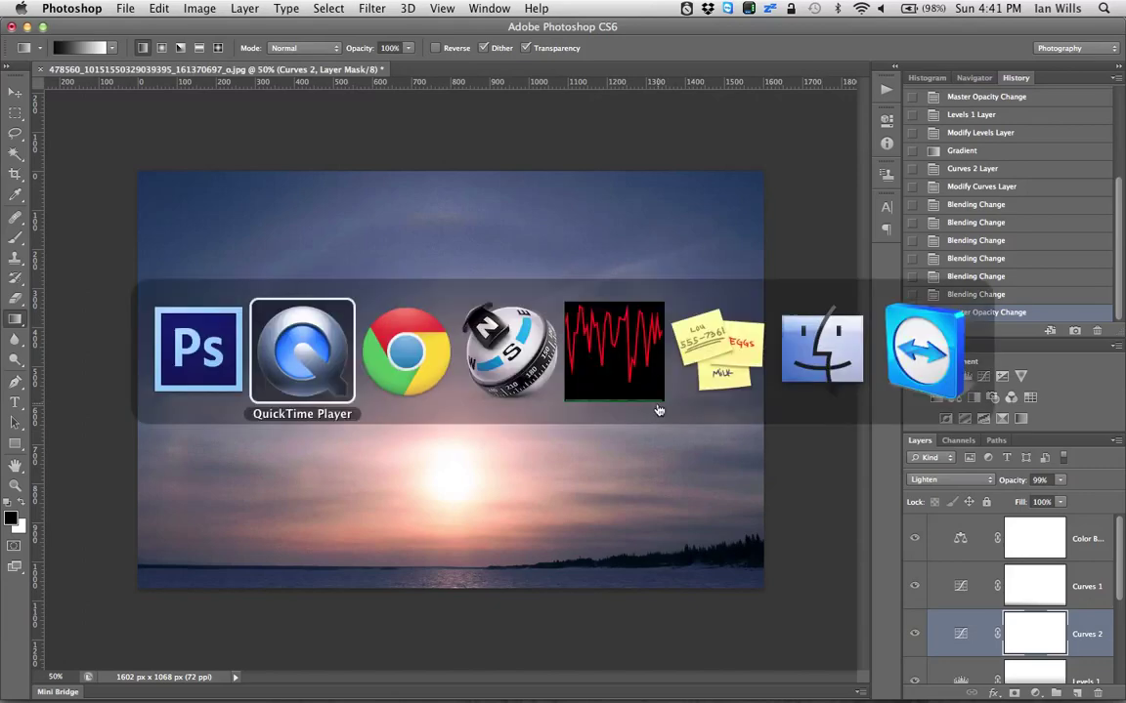
{"action": "key", "text": "super+Tab"}
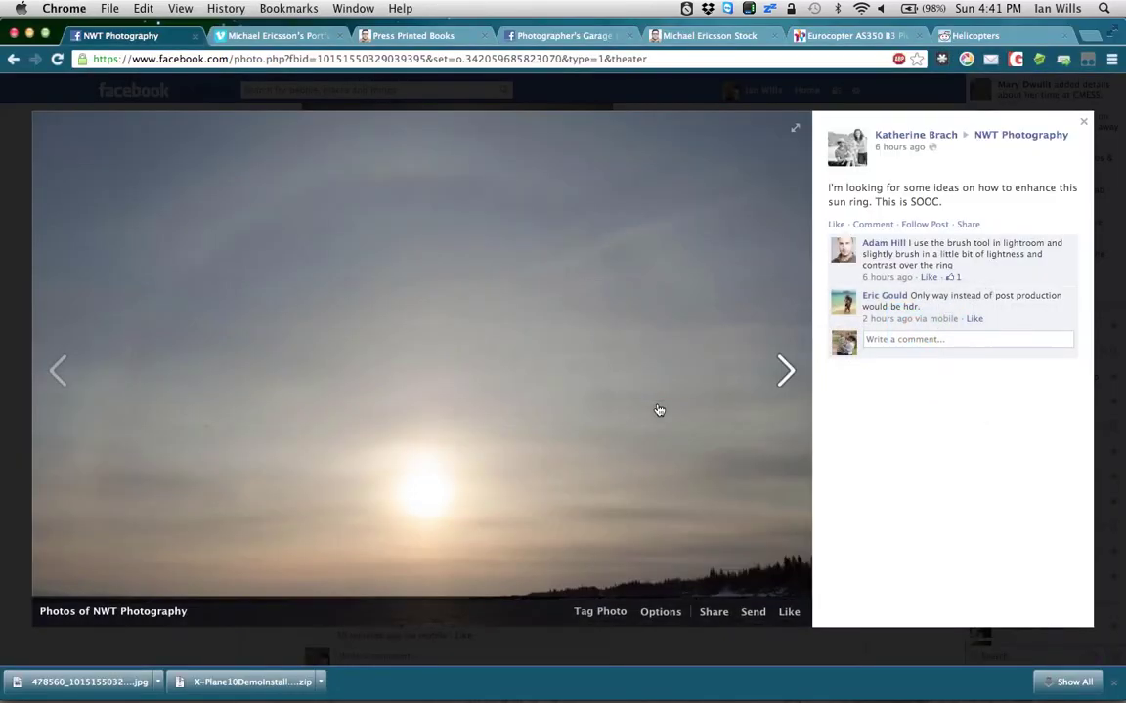
{"action": "key", "text": "super+Tab"}
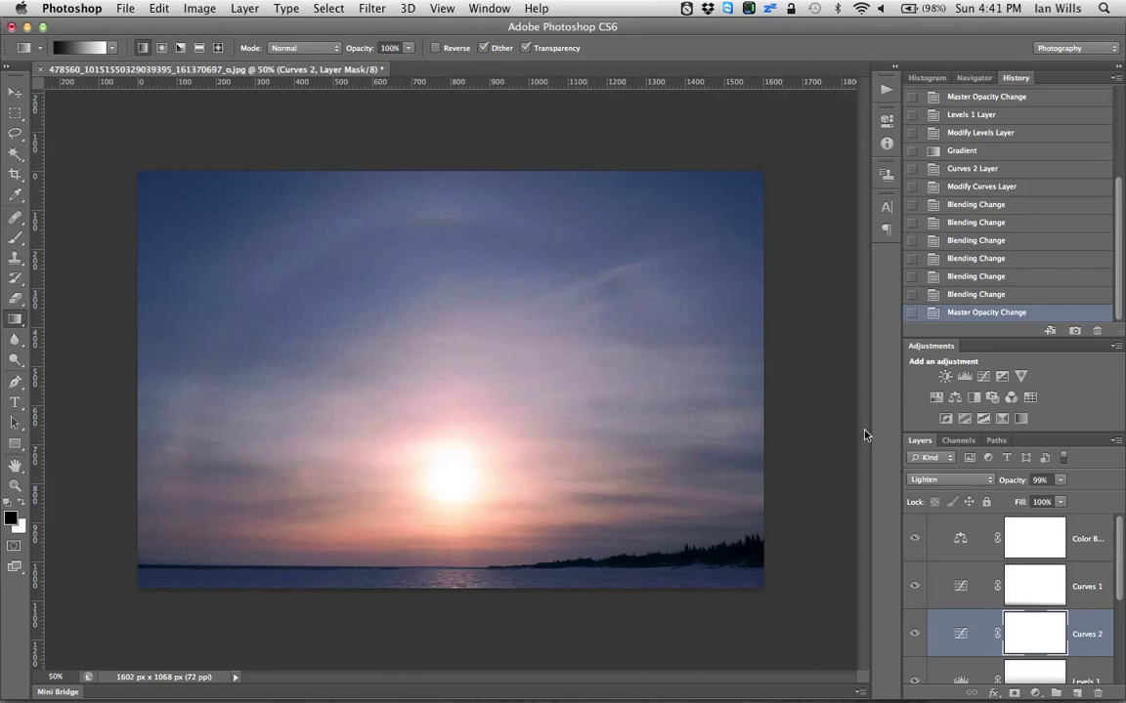
Add a Photo Filter 1 layer using the Color option, set to 70% opacity.
{"action": "left_click", "coordinate": [1035, 693]}
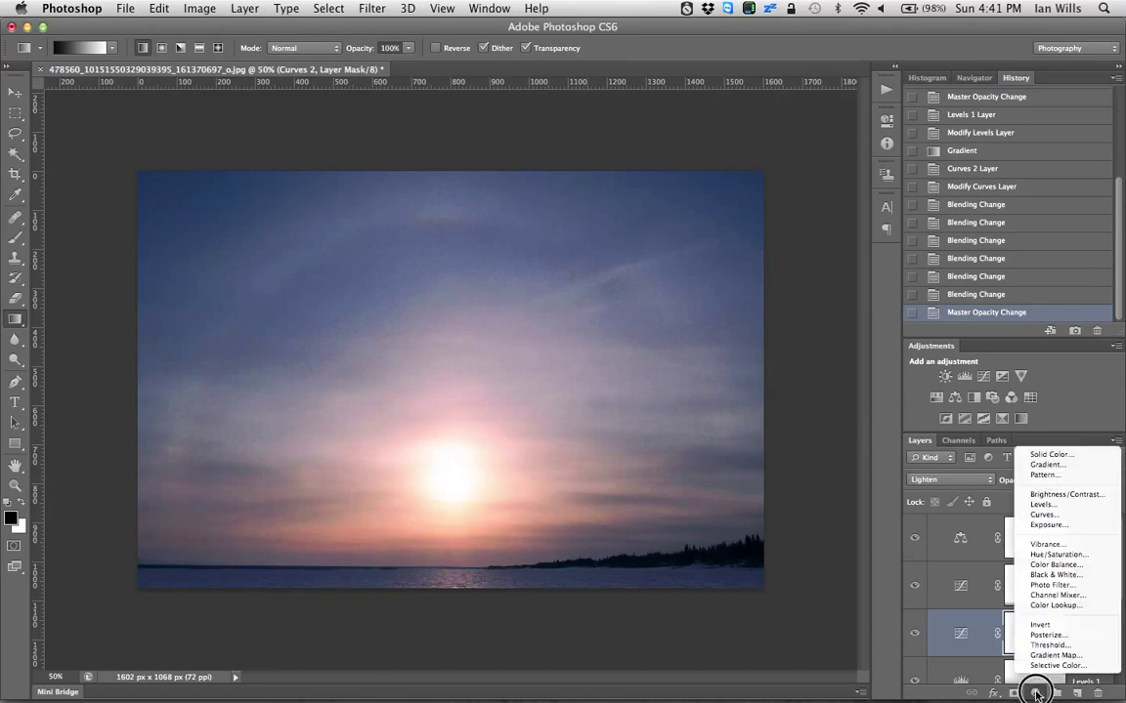
{"action": "left_click", "coordinate": [1061, 585]}
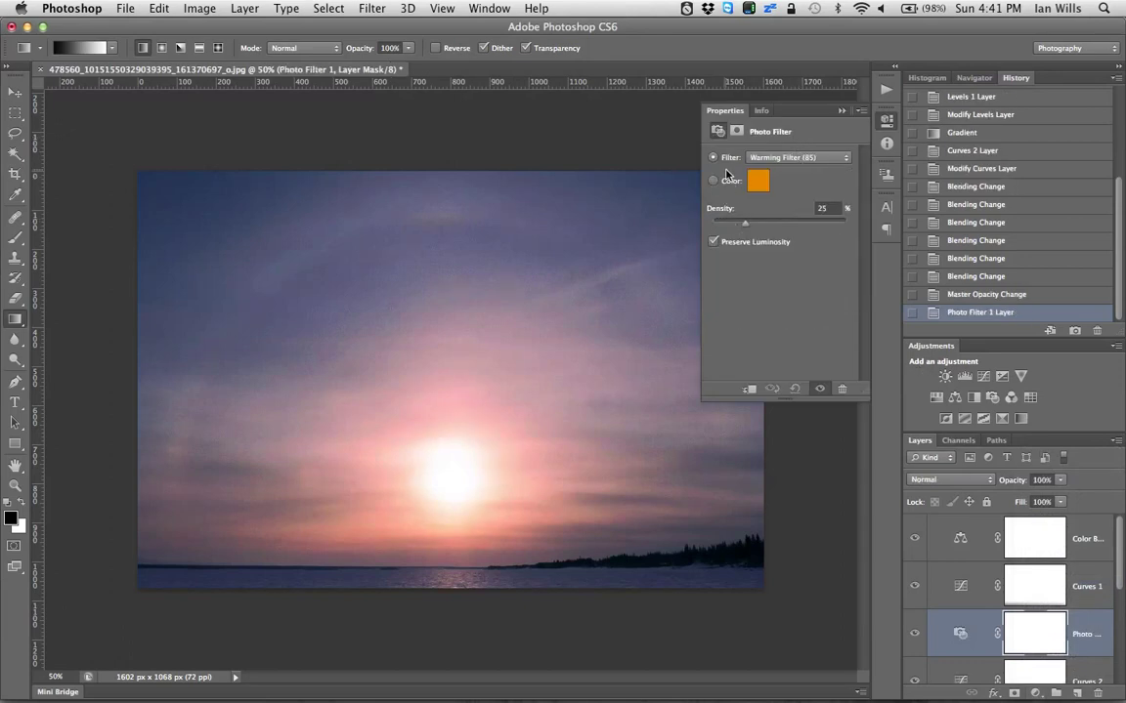
{"action": "left_click", "coordinate": [715, 181]}
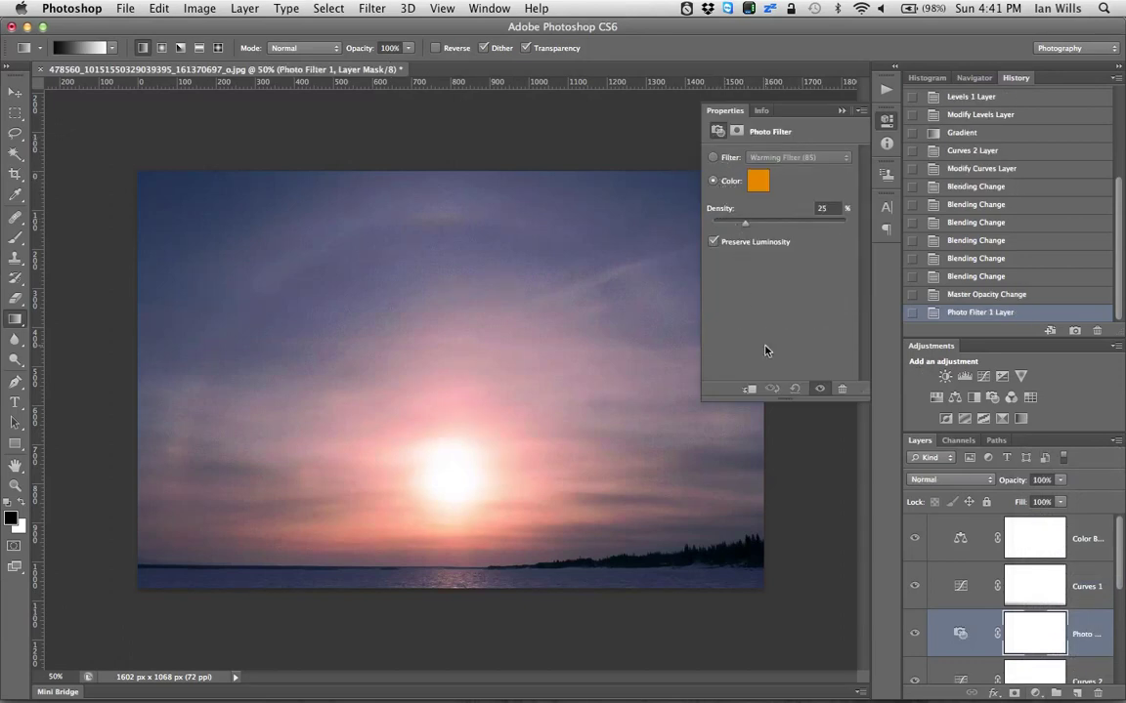
{"action": "left_click", "coordinate": [841, 110]}
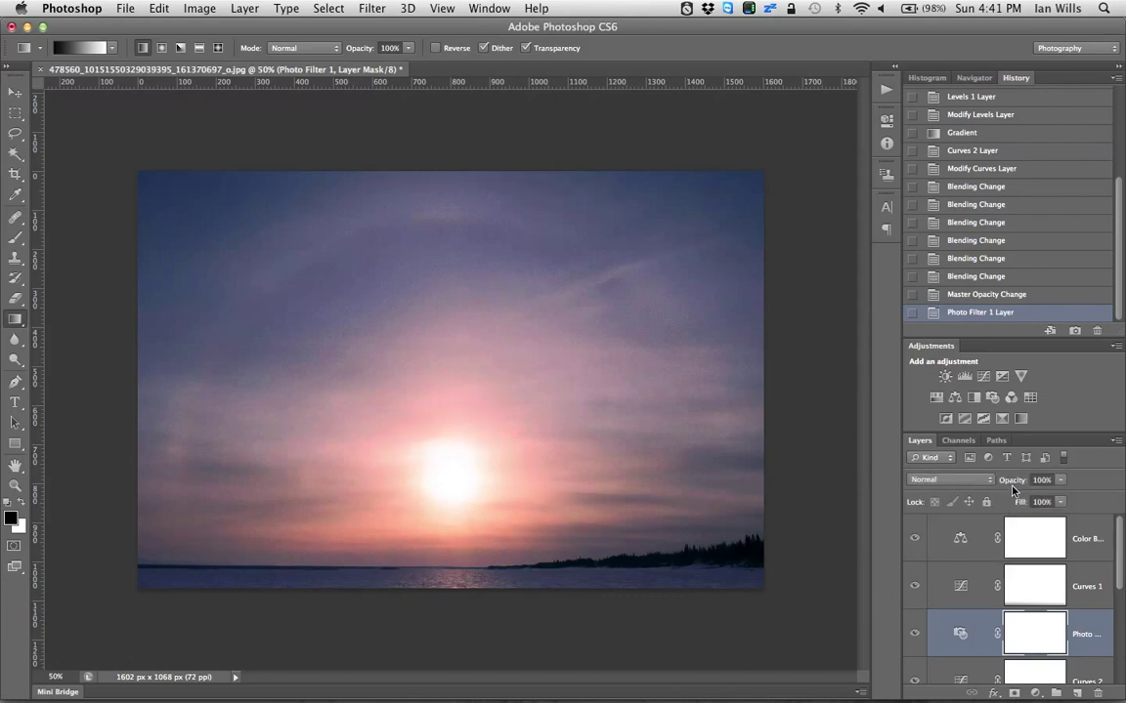
{"action": "left_click_drag", "start_coordinate": [1059, 480], "coordinate": [1044, 500]}
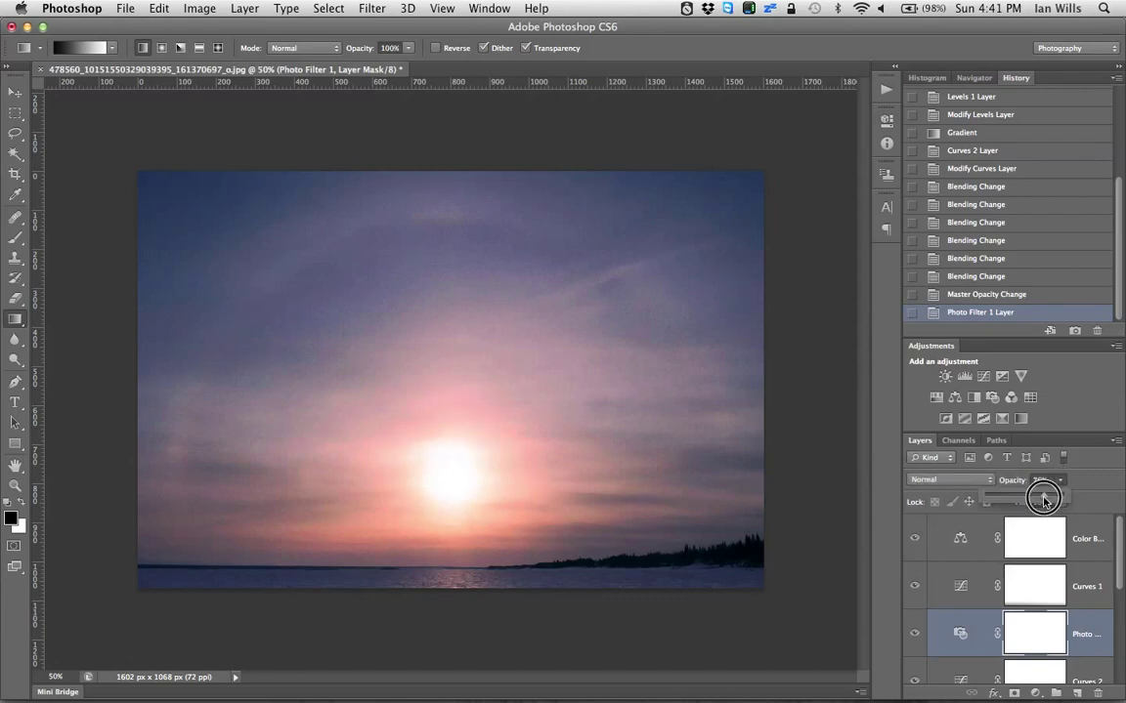
{"action": "left_click_drag", "start_coordinate": [1043, 501], "coordinate": [1034, 501]}
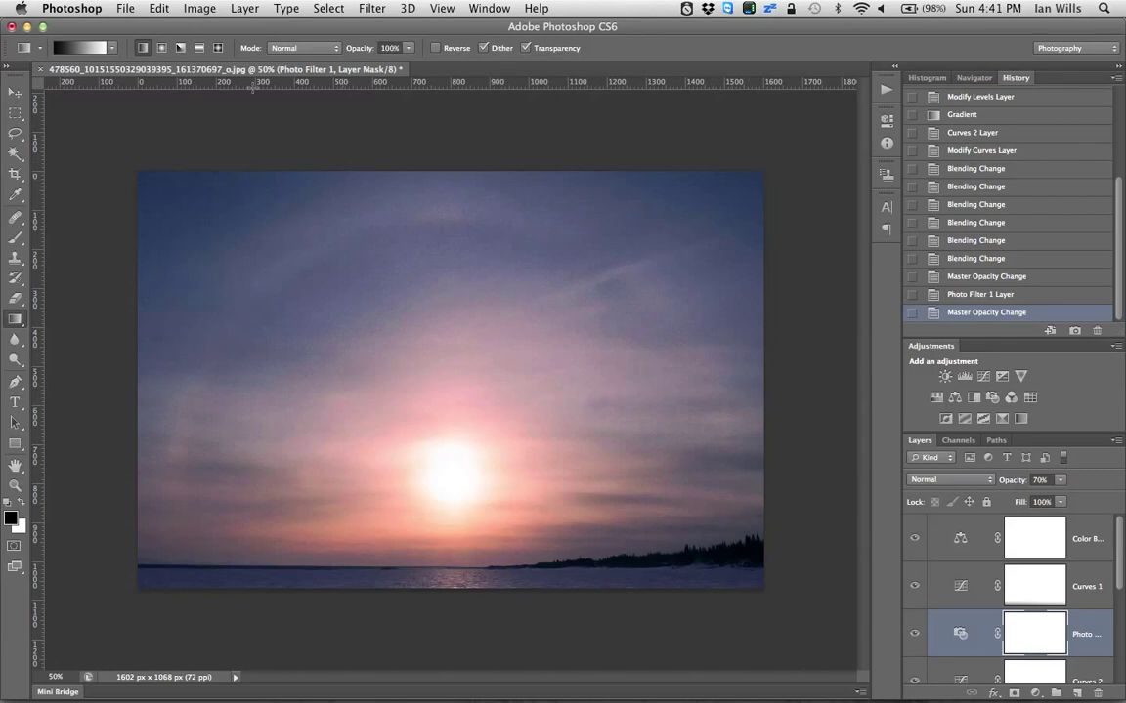
Preview a crop on the photo and cancel it, leaving the image uncropped.
{"action": "left_click", "coordinate": [15, 113]}
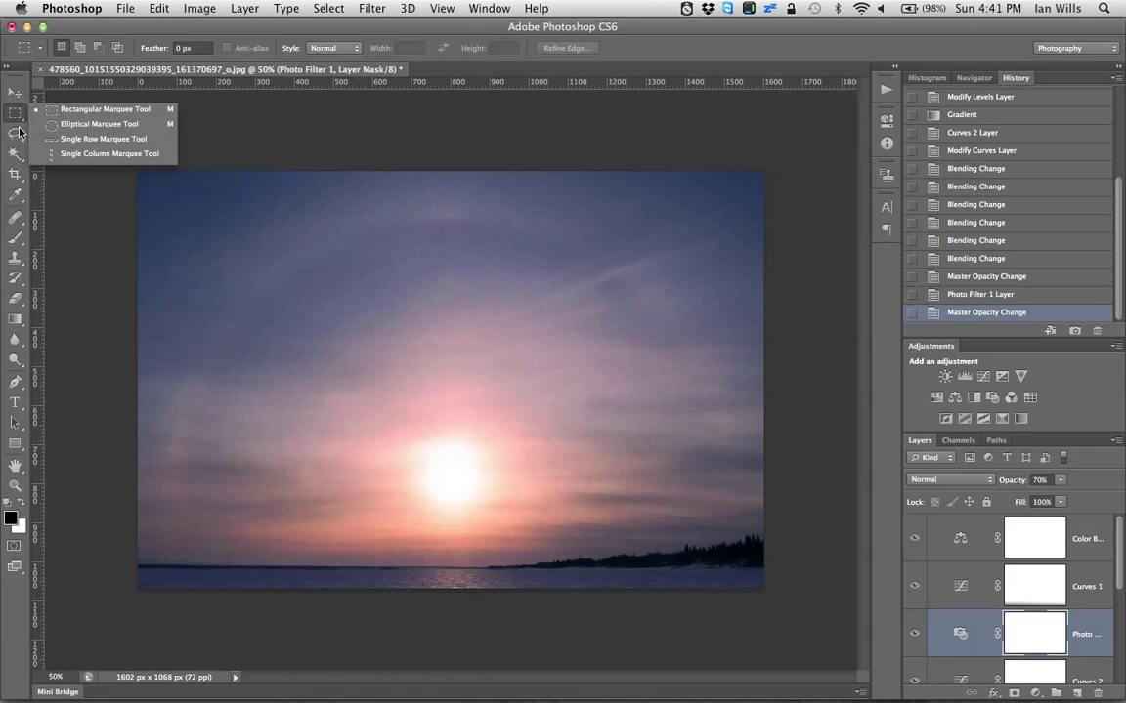
{"action": "left_click", "coordinate": [14, 173]}
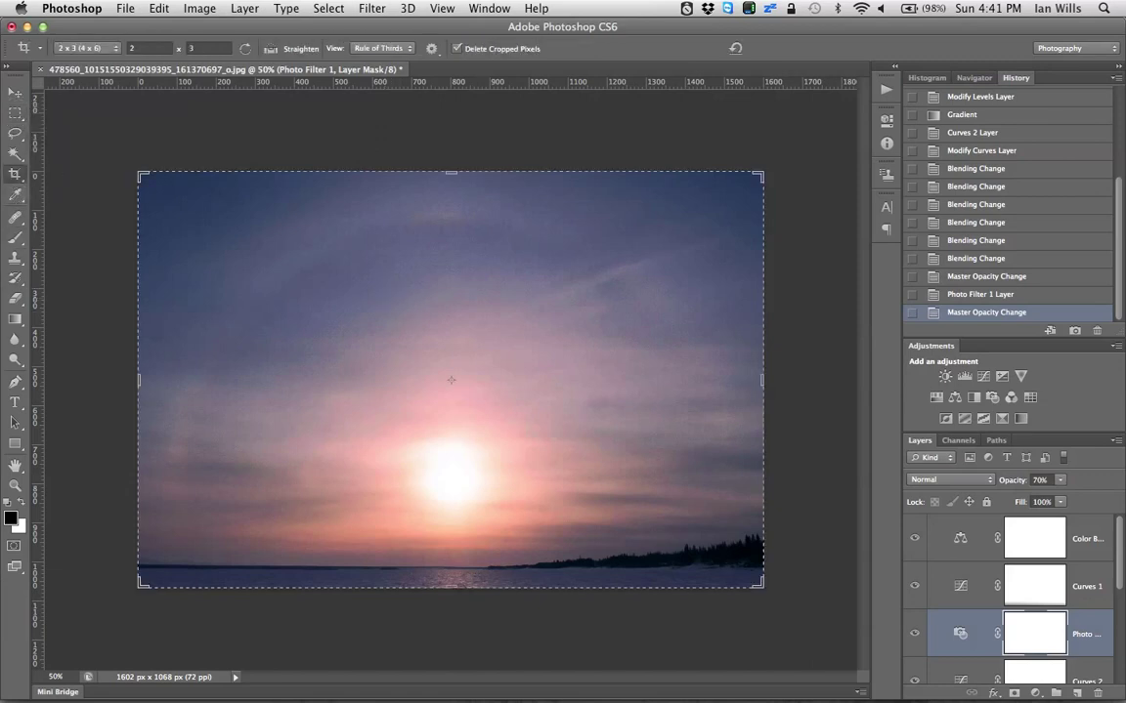
{"action": "left_click", "coordinate": [72, 179]}
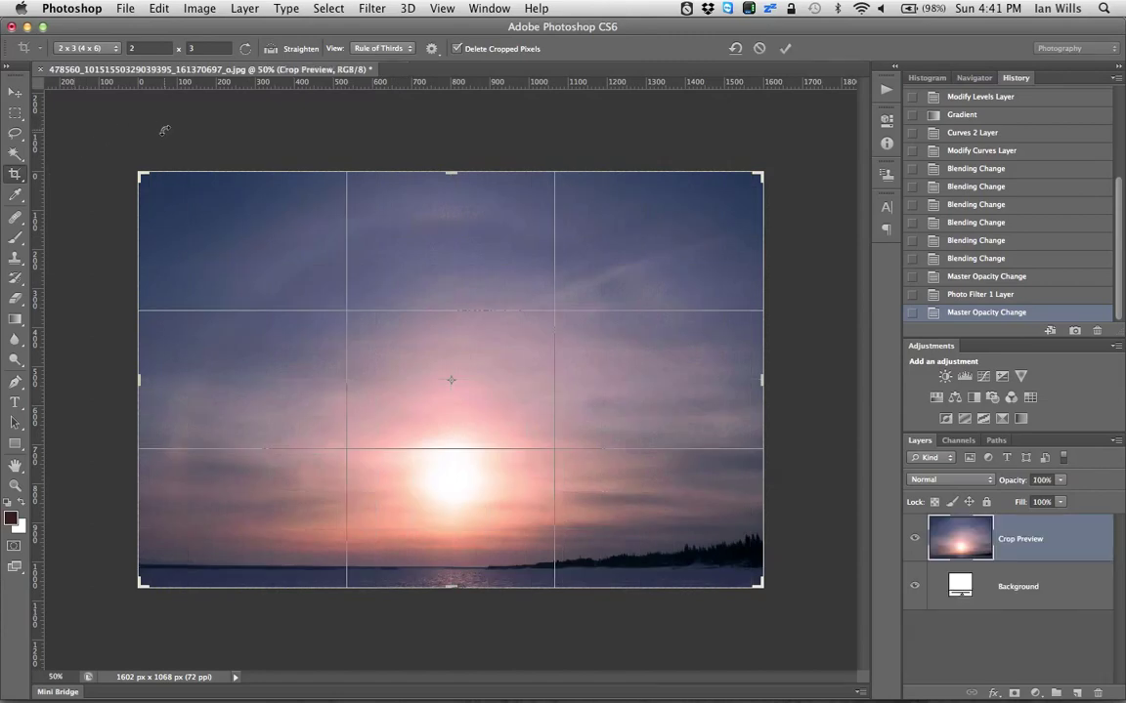
{"action": "key", "text": "Escape"}
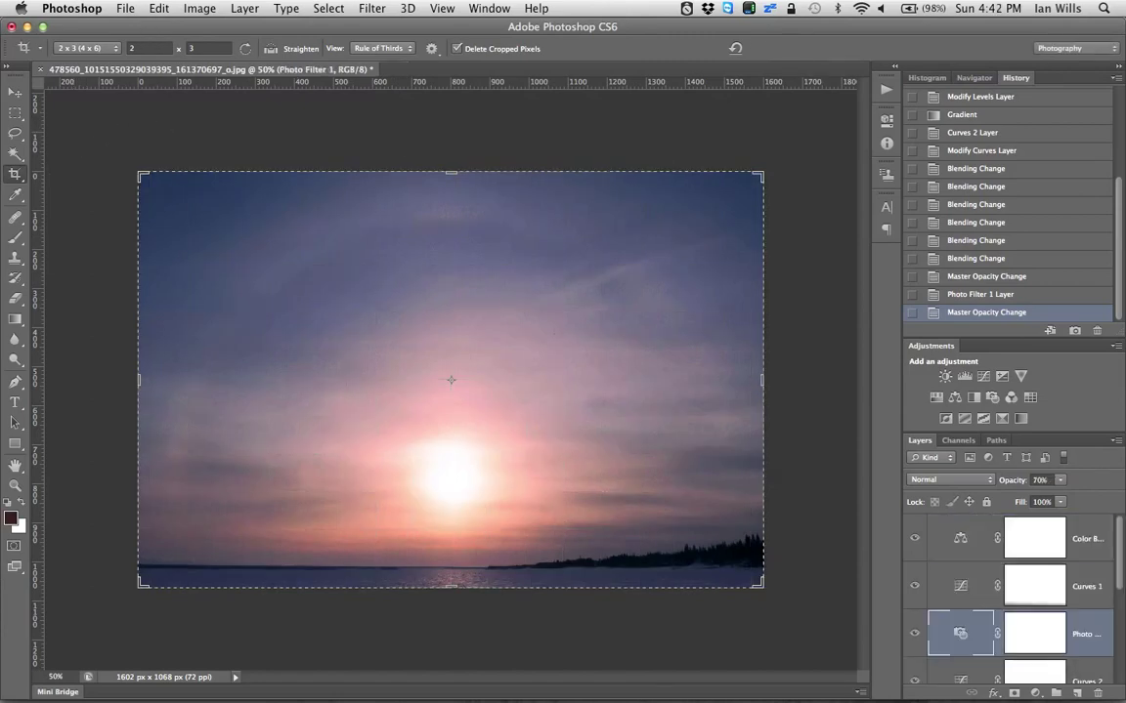
{"action": "left_click", "coordinate": [125, 8]}
{"action": "left_click", "coordinate": [149, 186]}
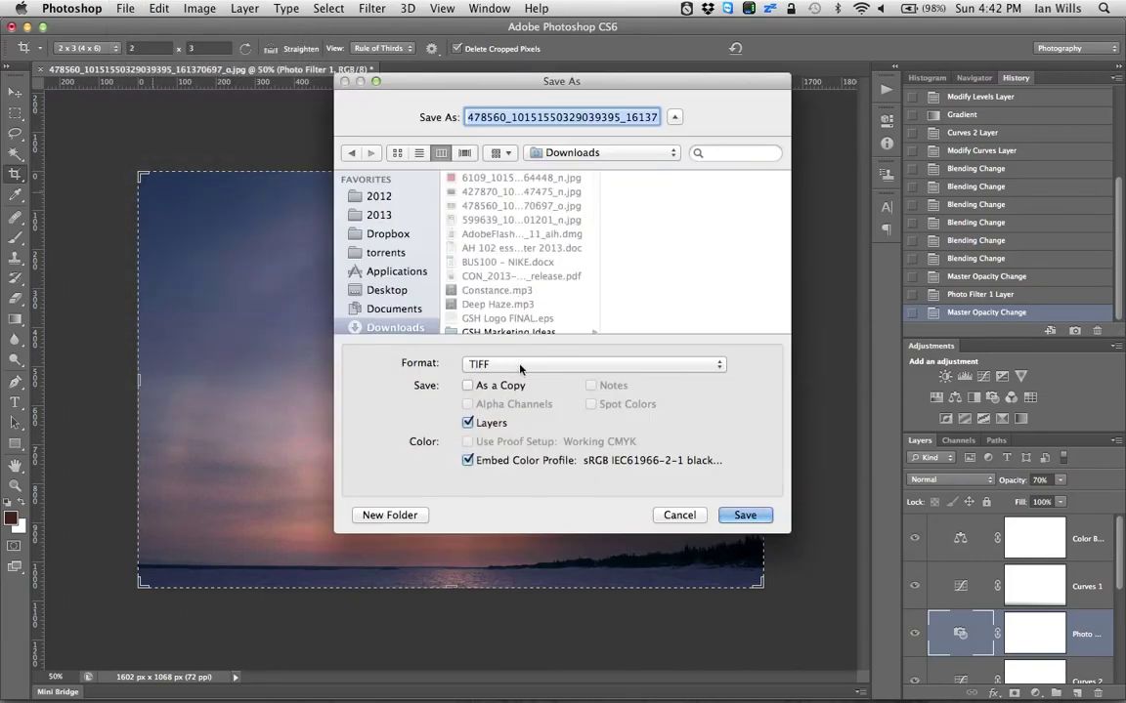
Save the edit as a Photoshop PSD in Downloads with maximum compatibility kept.
{"action": "left_click", "coordinate": [520, 366]}
{"action": "left_click", "coordinate": [505, 76]}
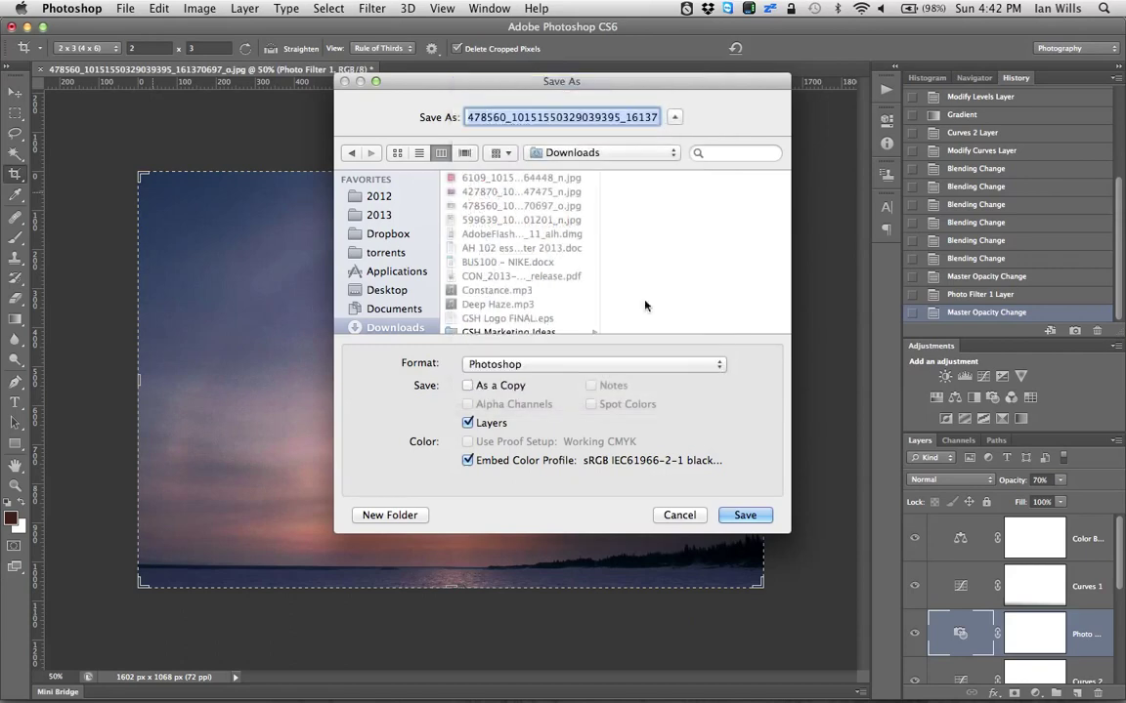
{"action": "left_click", "coordinate": [745, 515]}
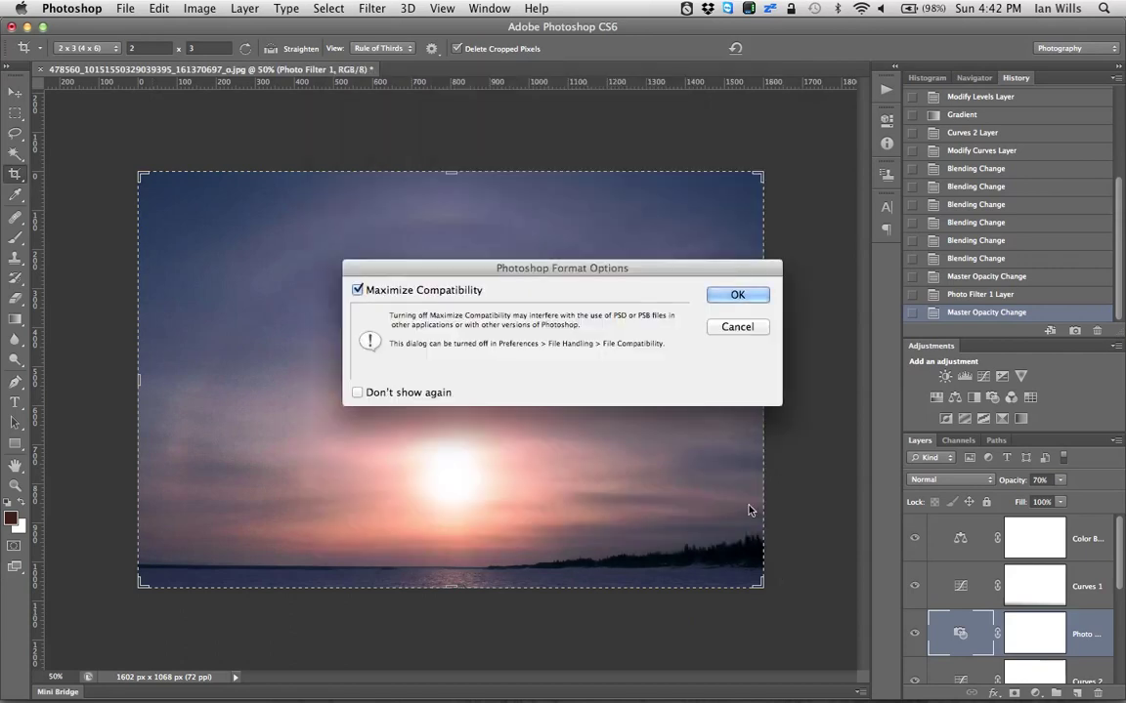
{"action": "left_click", "coordinate": [743, 294]}
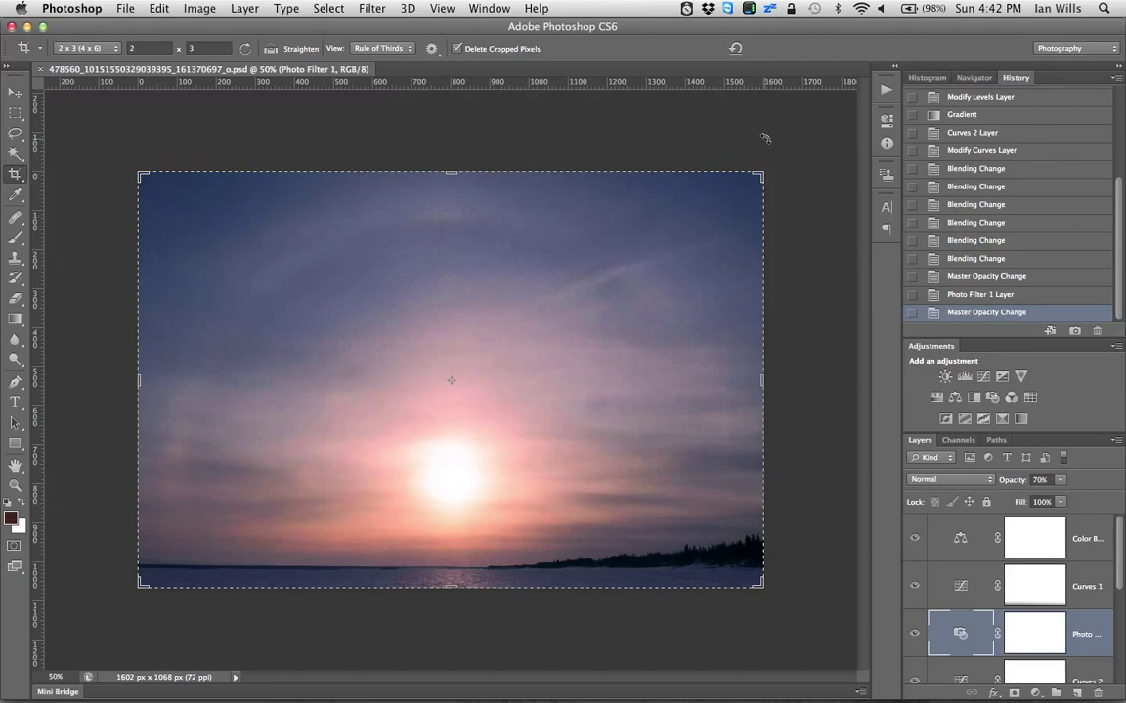
{"action": "key", "text": "super+Tab"}
{"action": "key", "text": "super+Tab"}
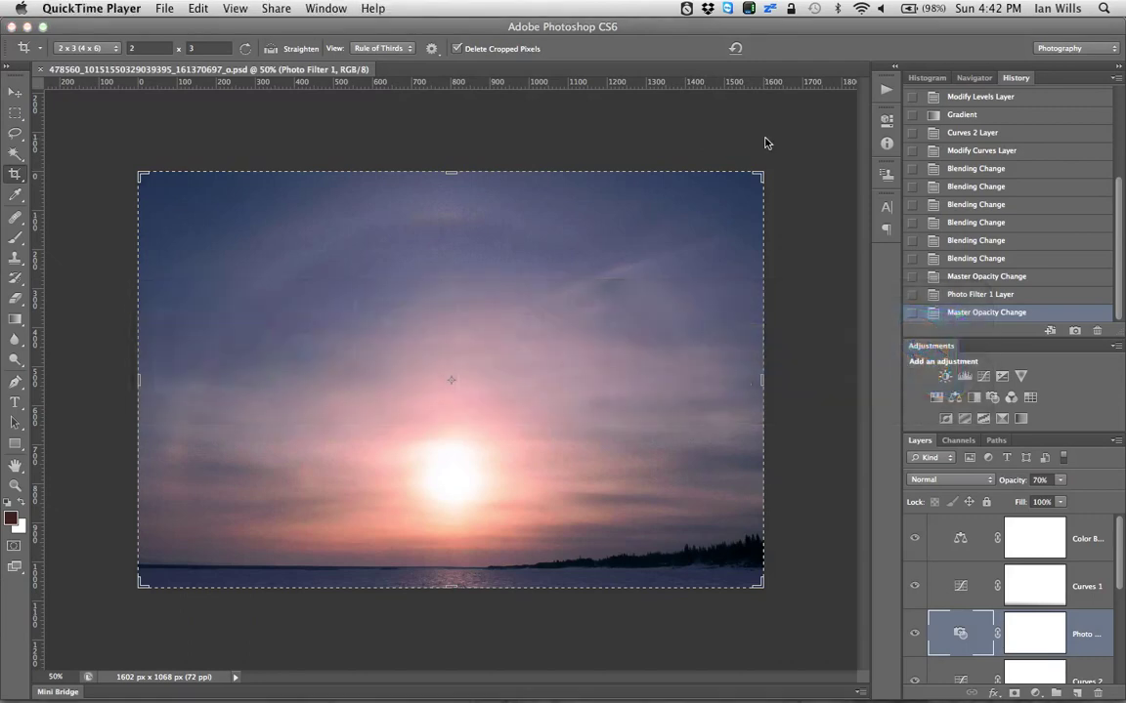